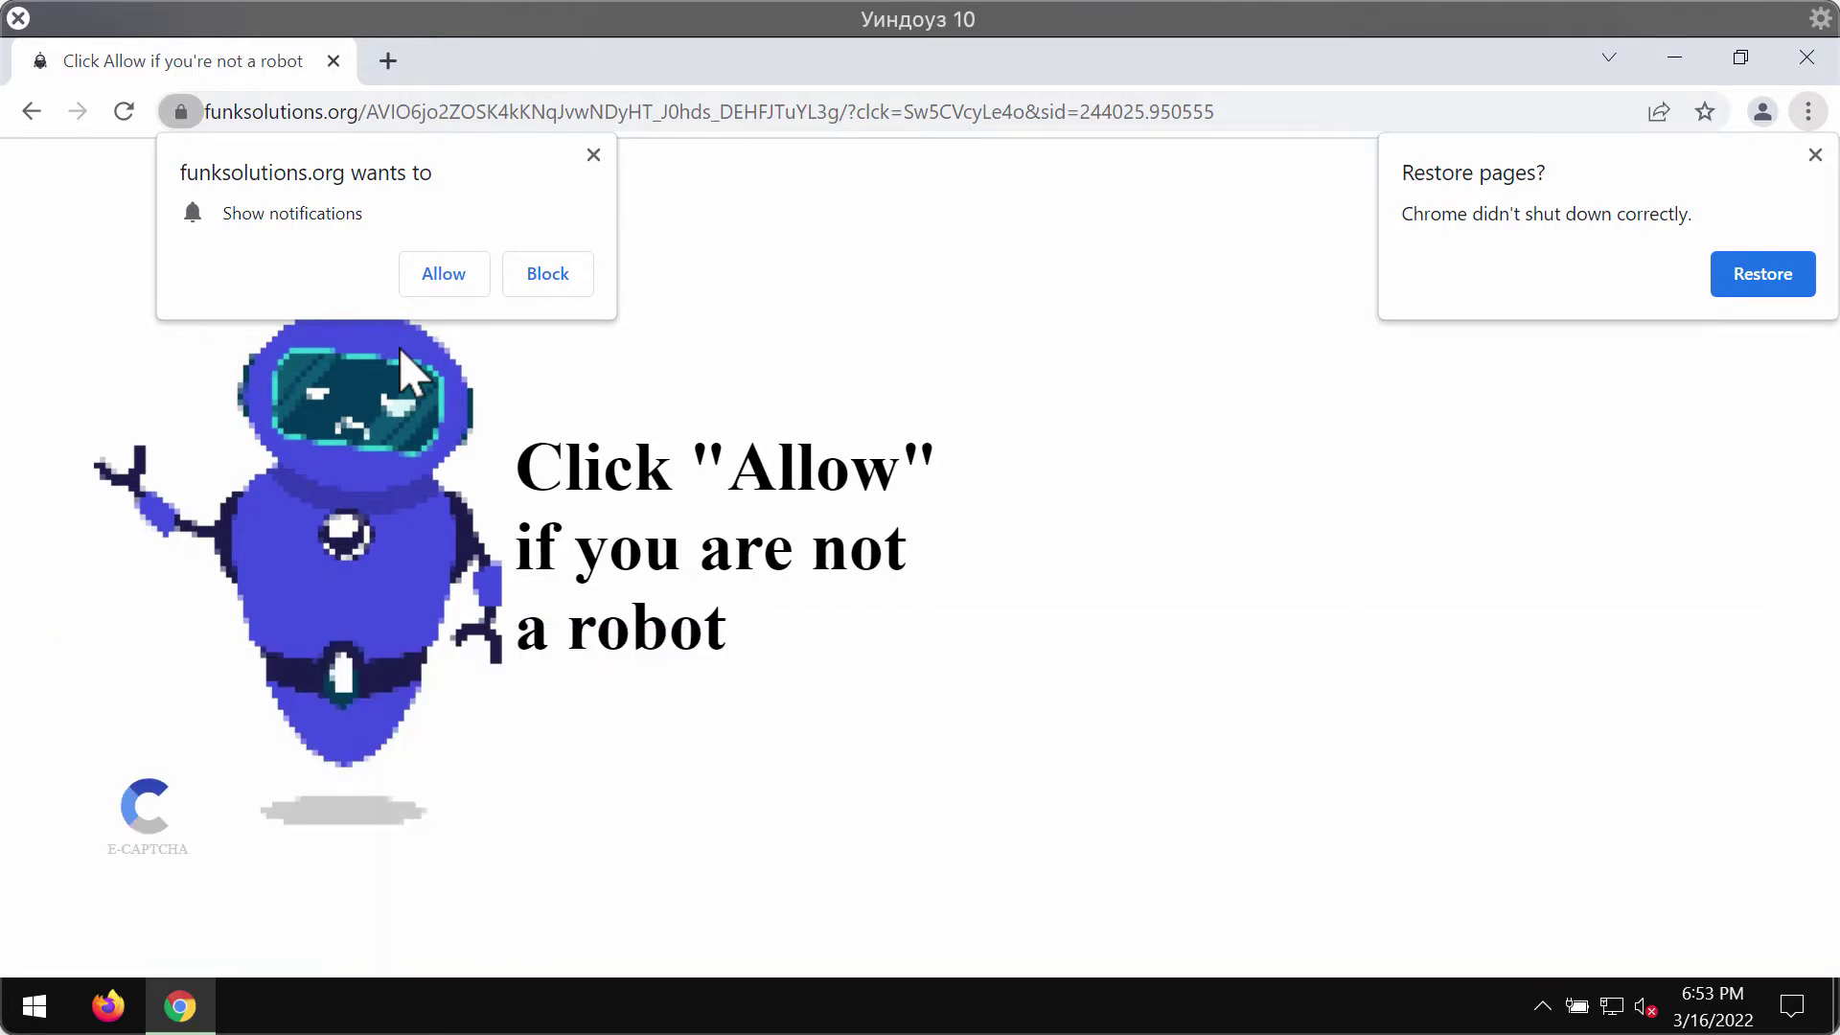
Dismiss the 'Restore pages?' prompt and allow funksolutions.org to show notifications
left_click(1815, 156)
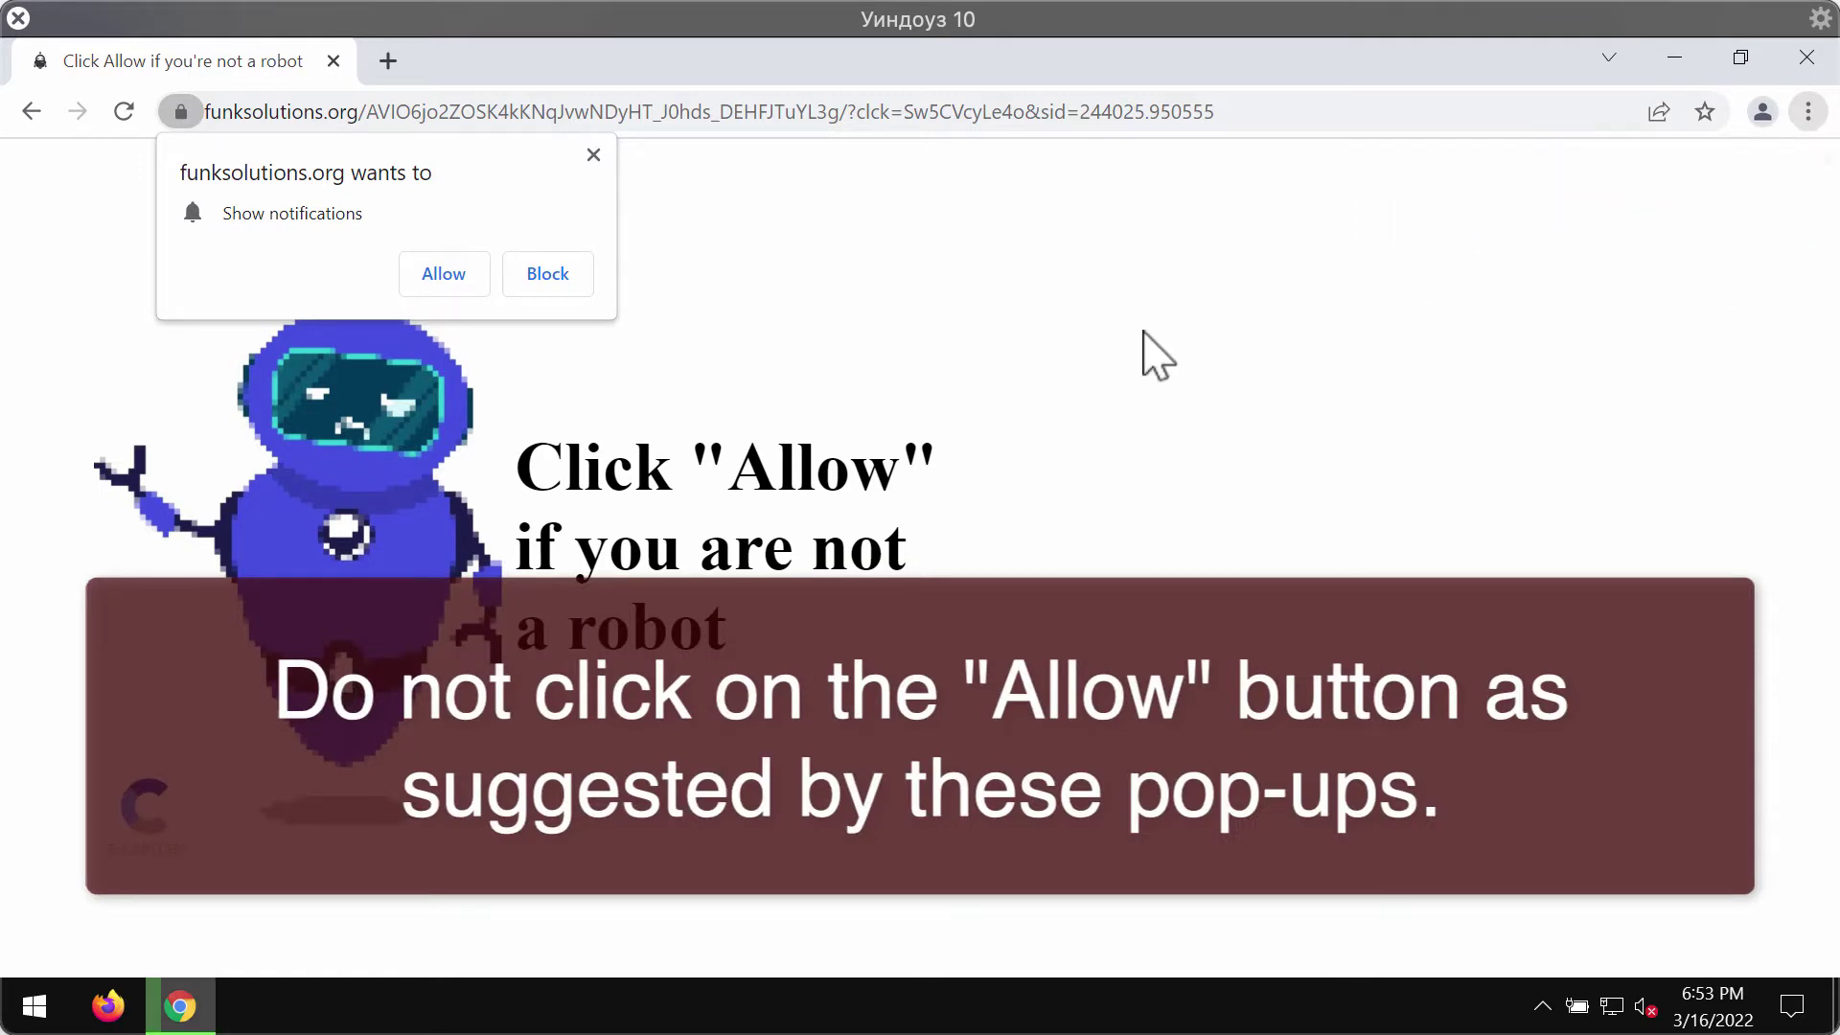
left_click(483, 275)
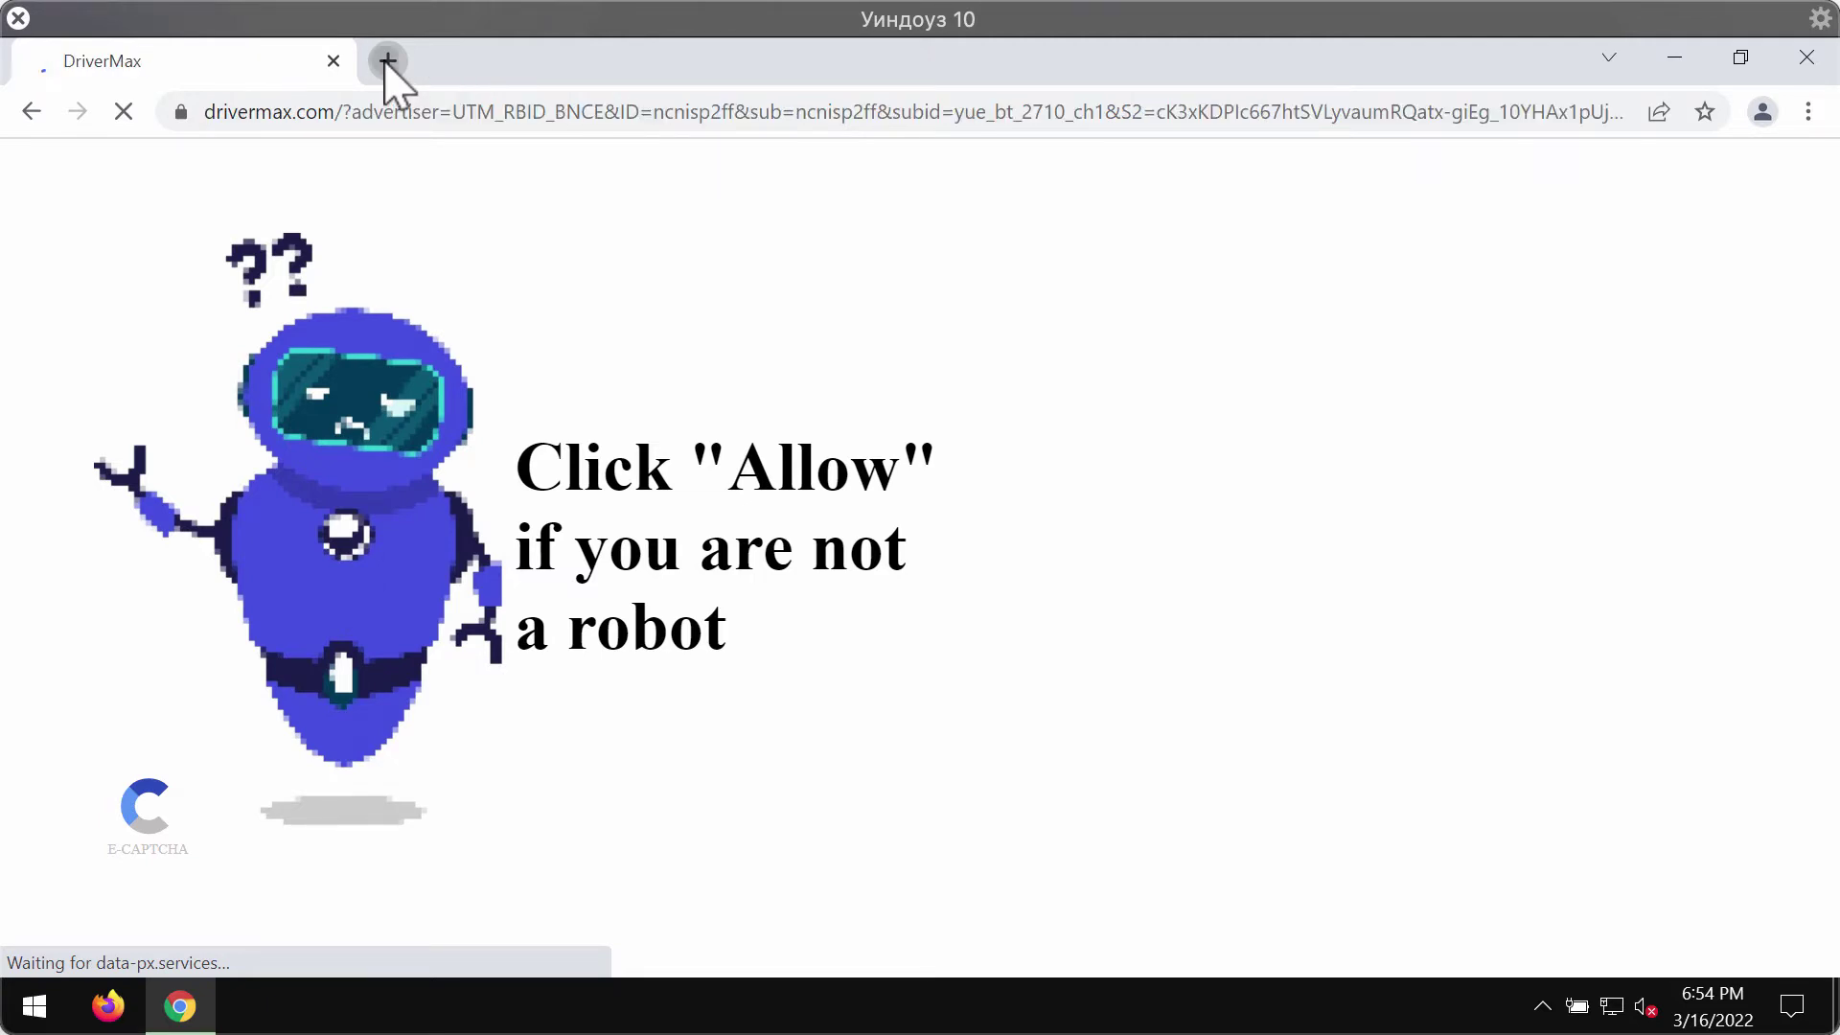
Open a new tab and close the DriverMax tab, leaving only the New Tab page
left_click(387, 60)
left_click(321, 69)
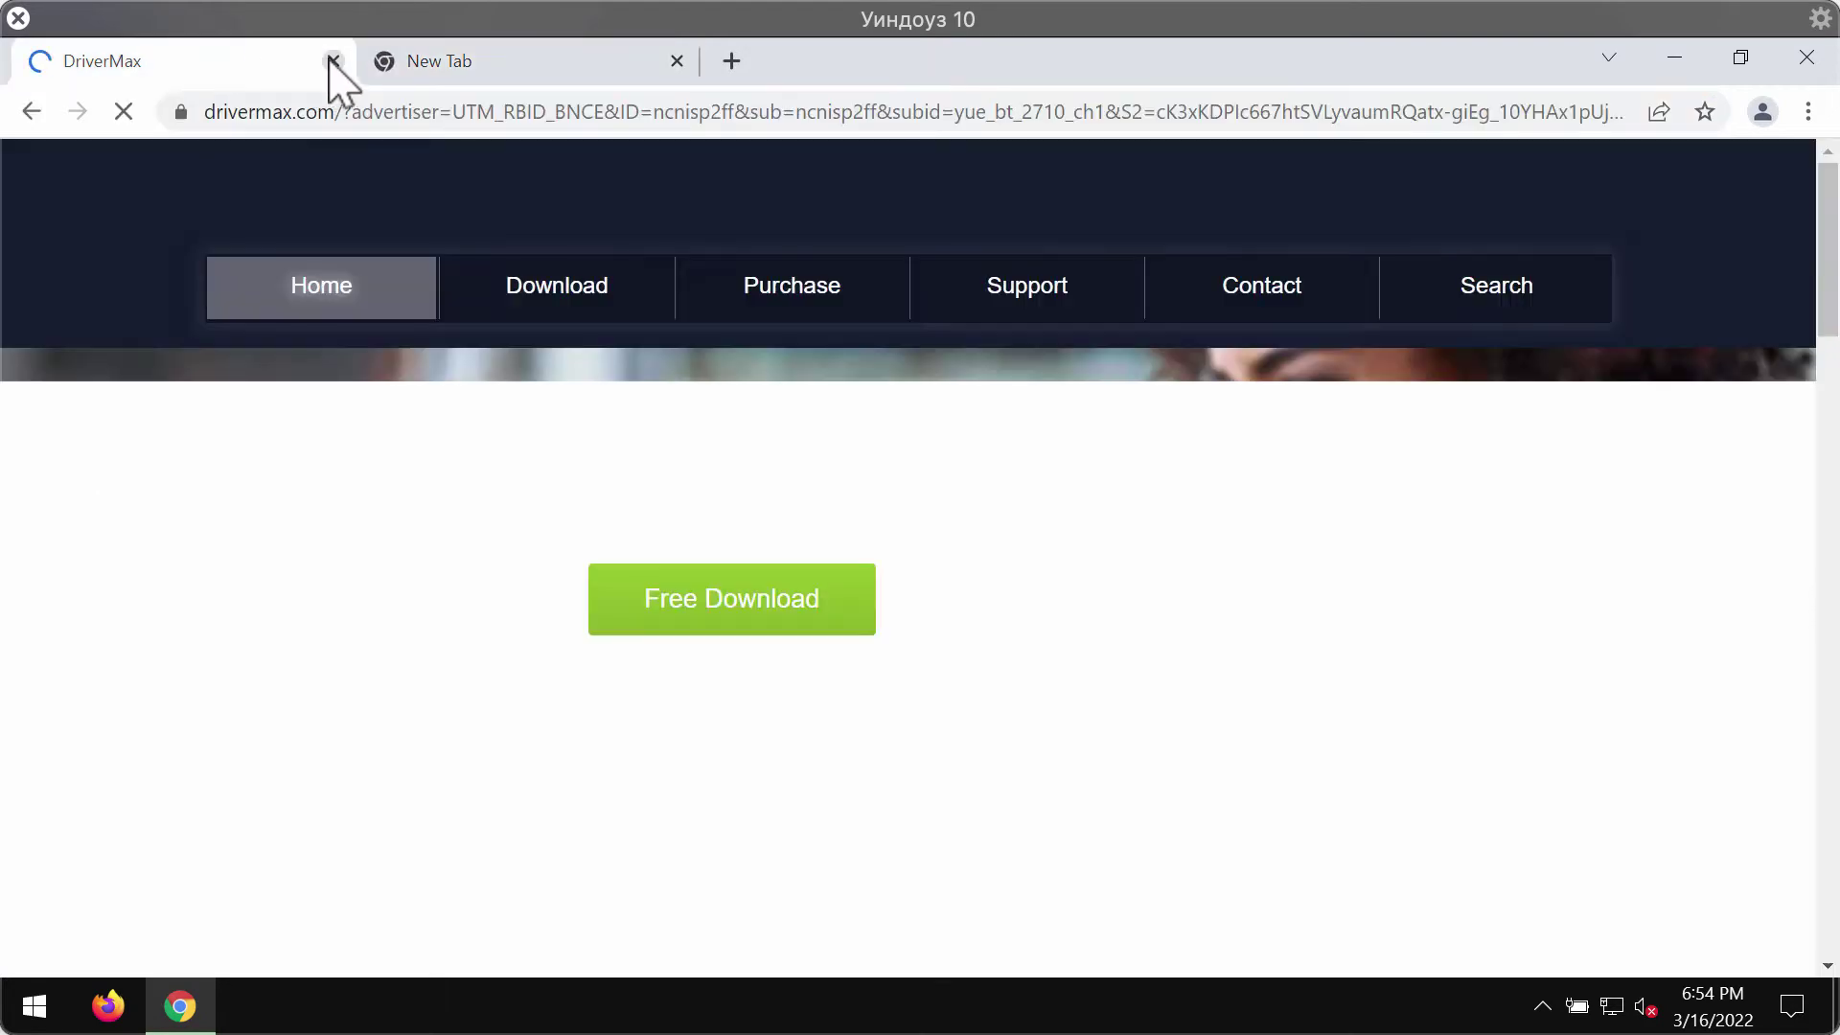
left_click(333, 60)
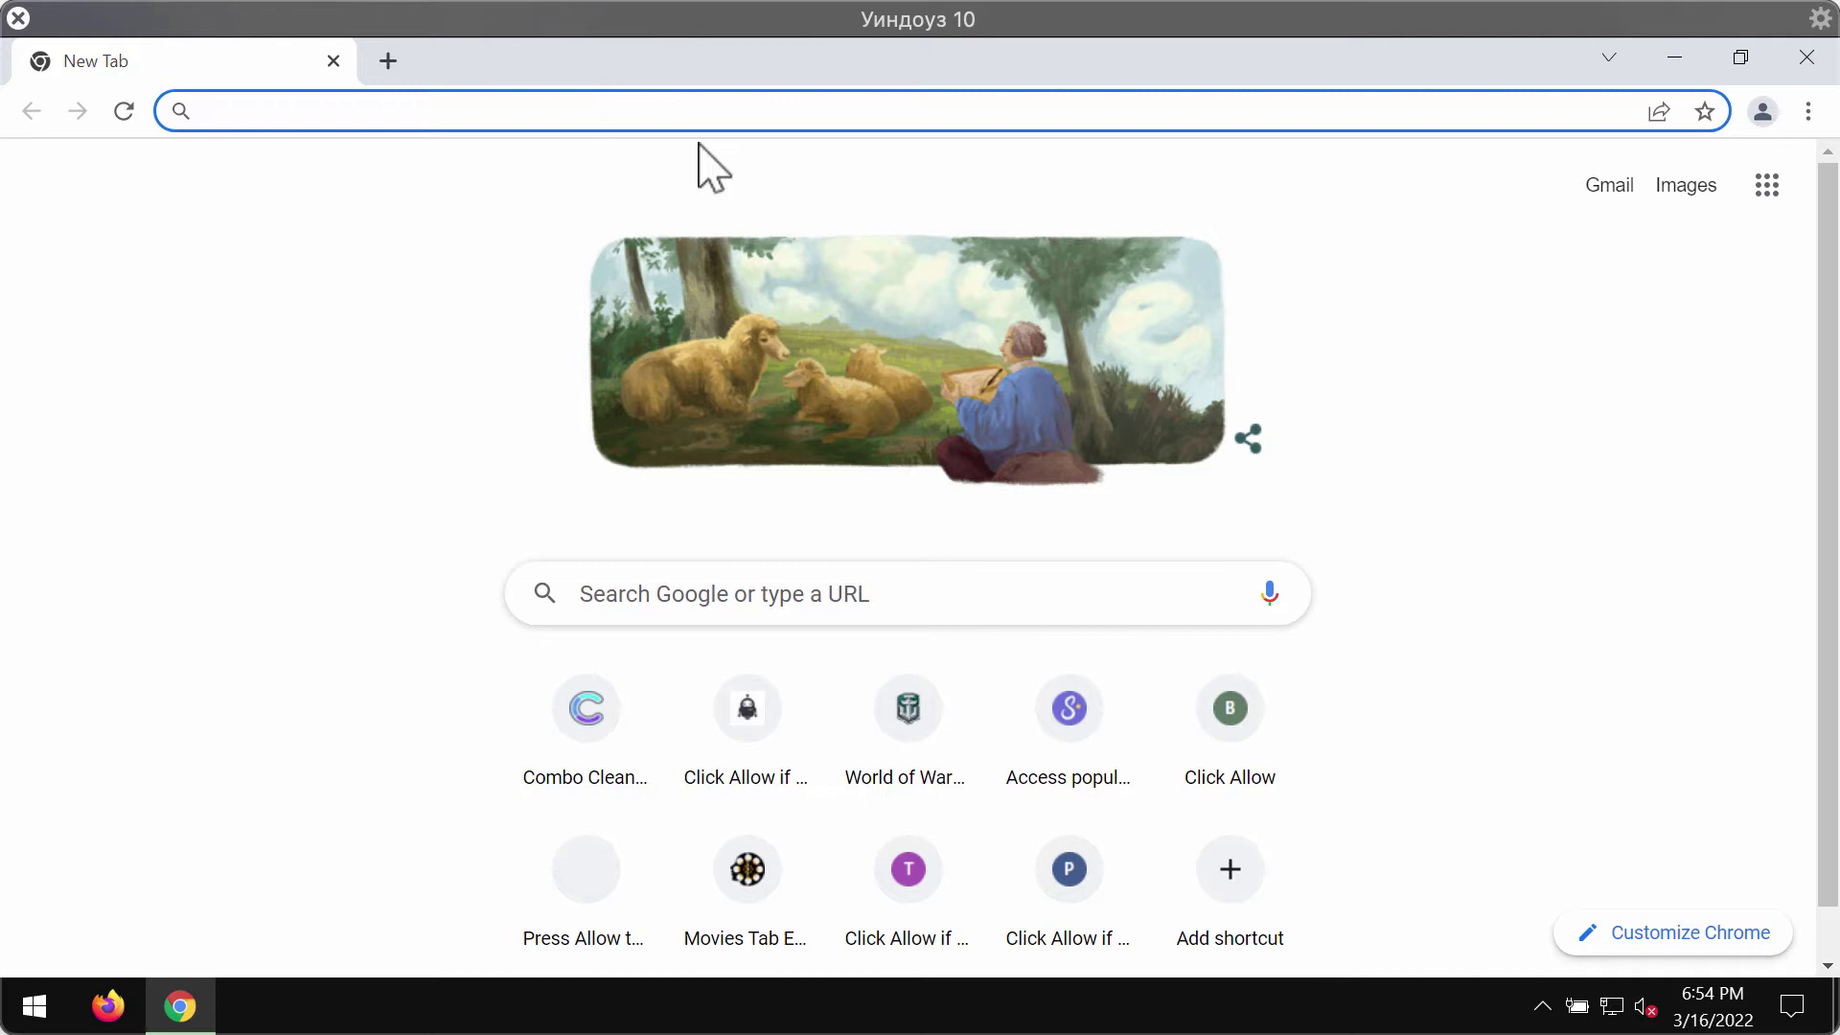
left_click(1522, 400)
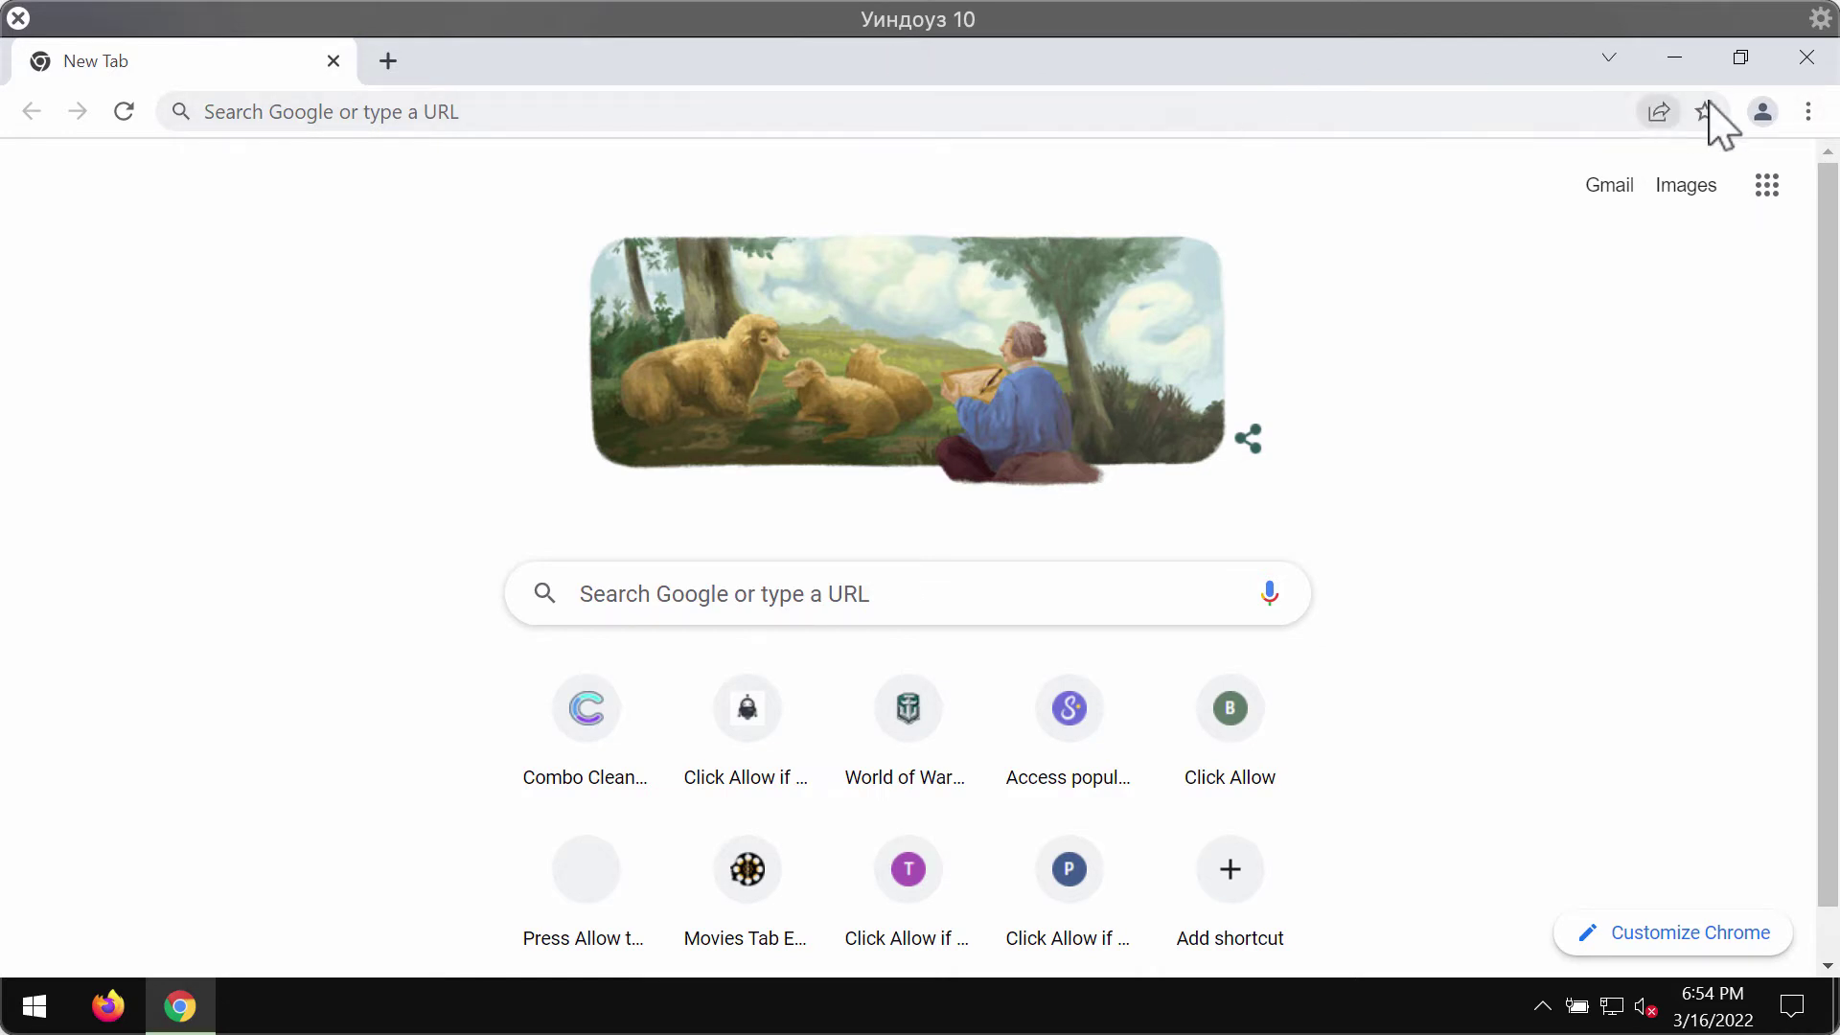
Go to Settings > Security and Privacy > Site Settings > Notifications and show the allowed sites list
left_click(1808, 112)
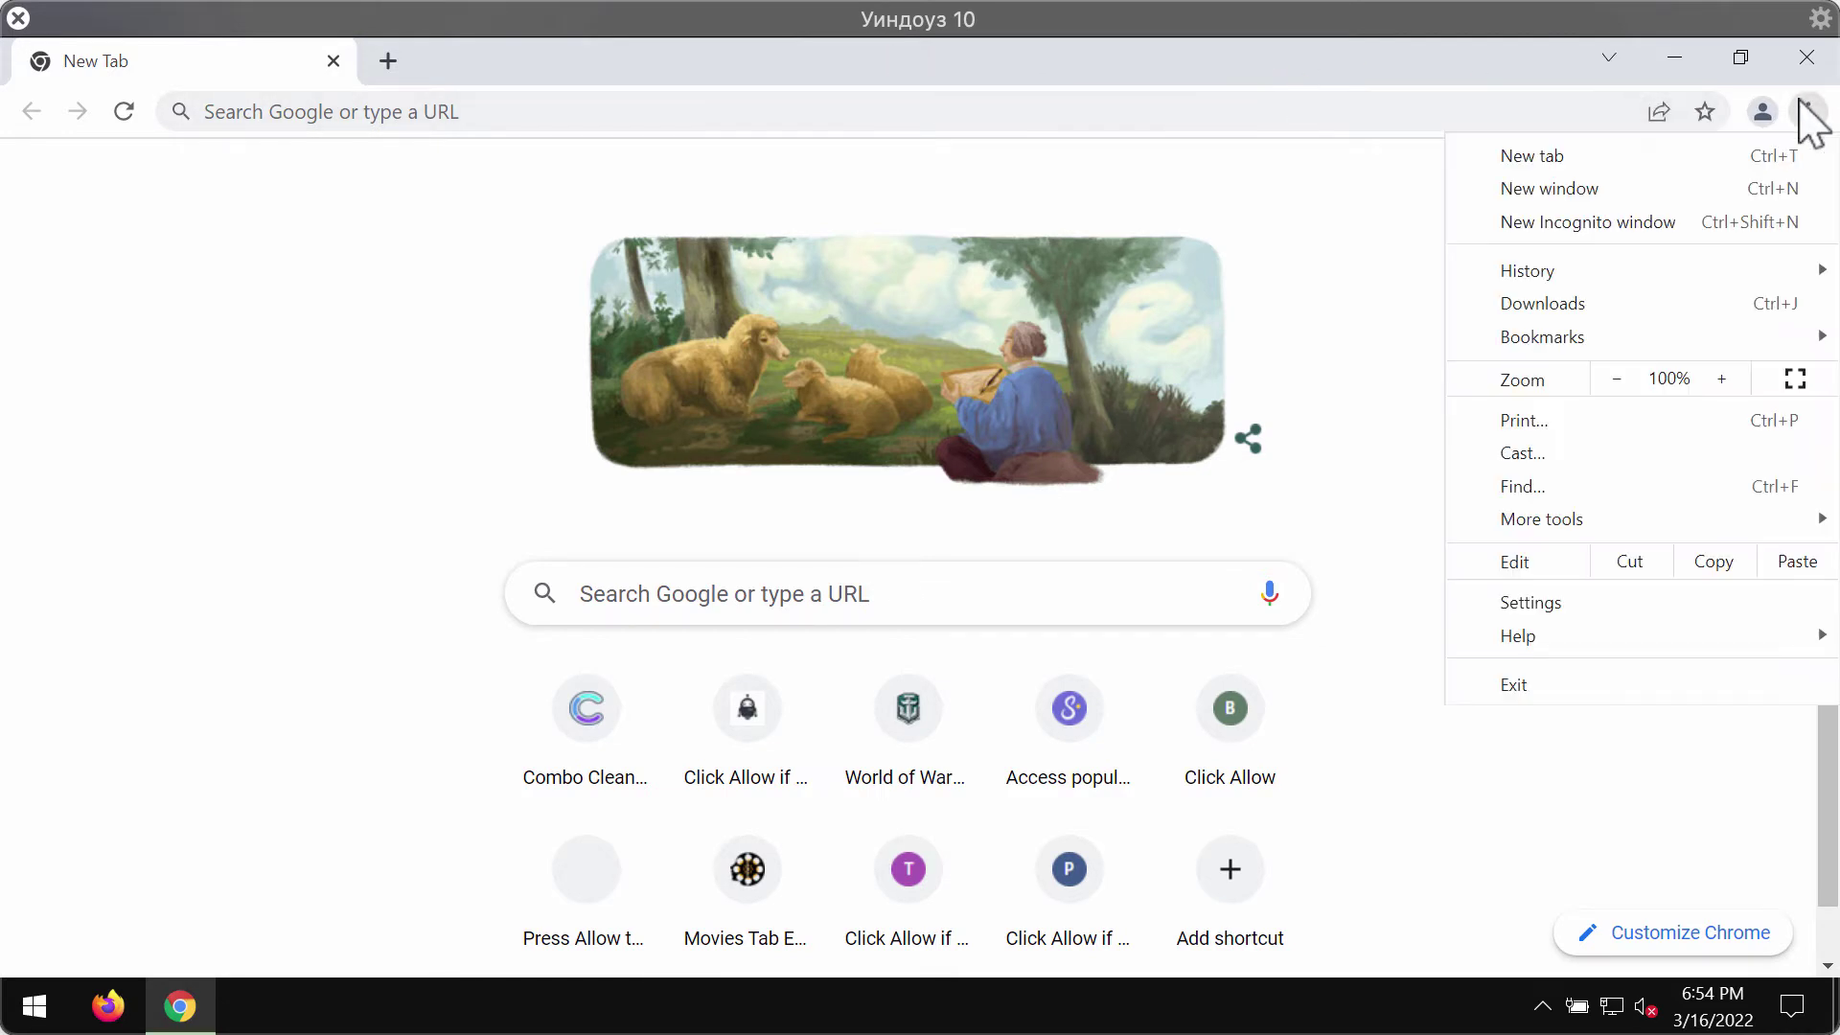
left_click(1566, 611)
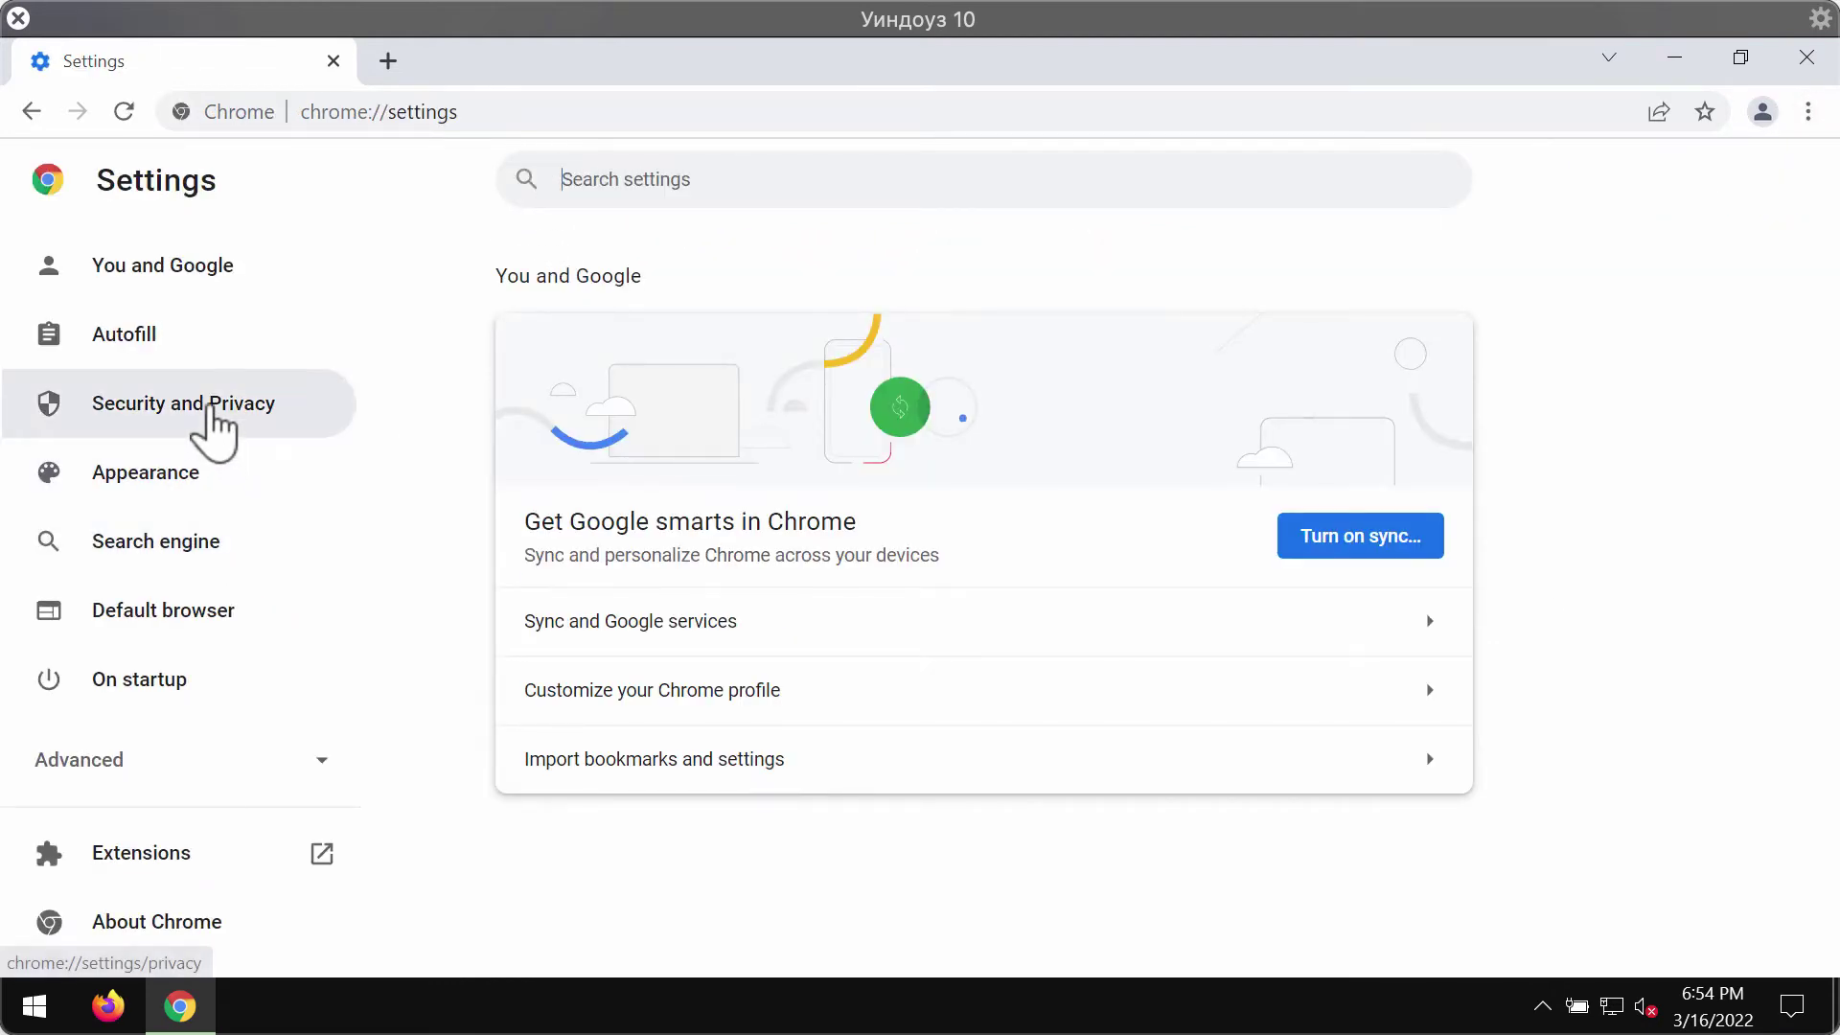
left_click(206, 417)
left_click(692, 841)
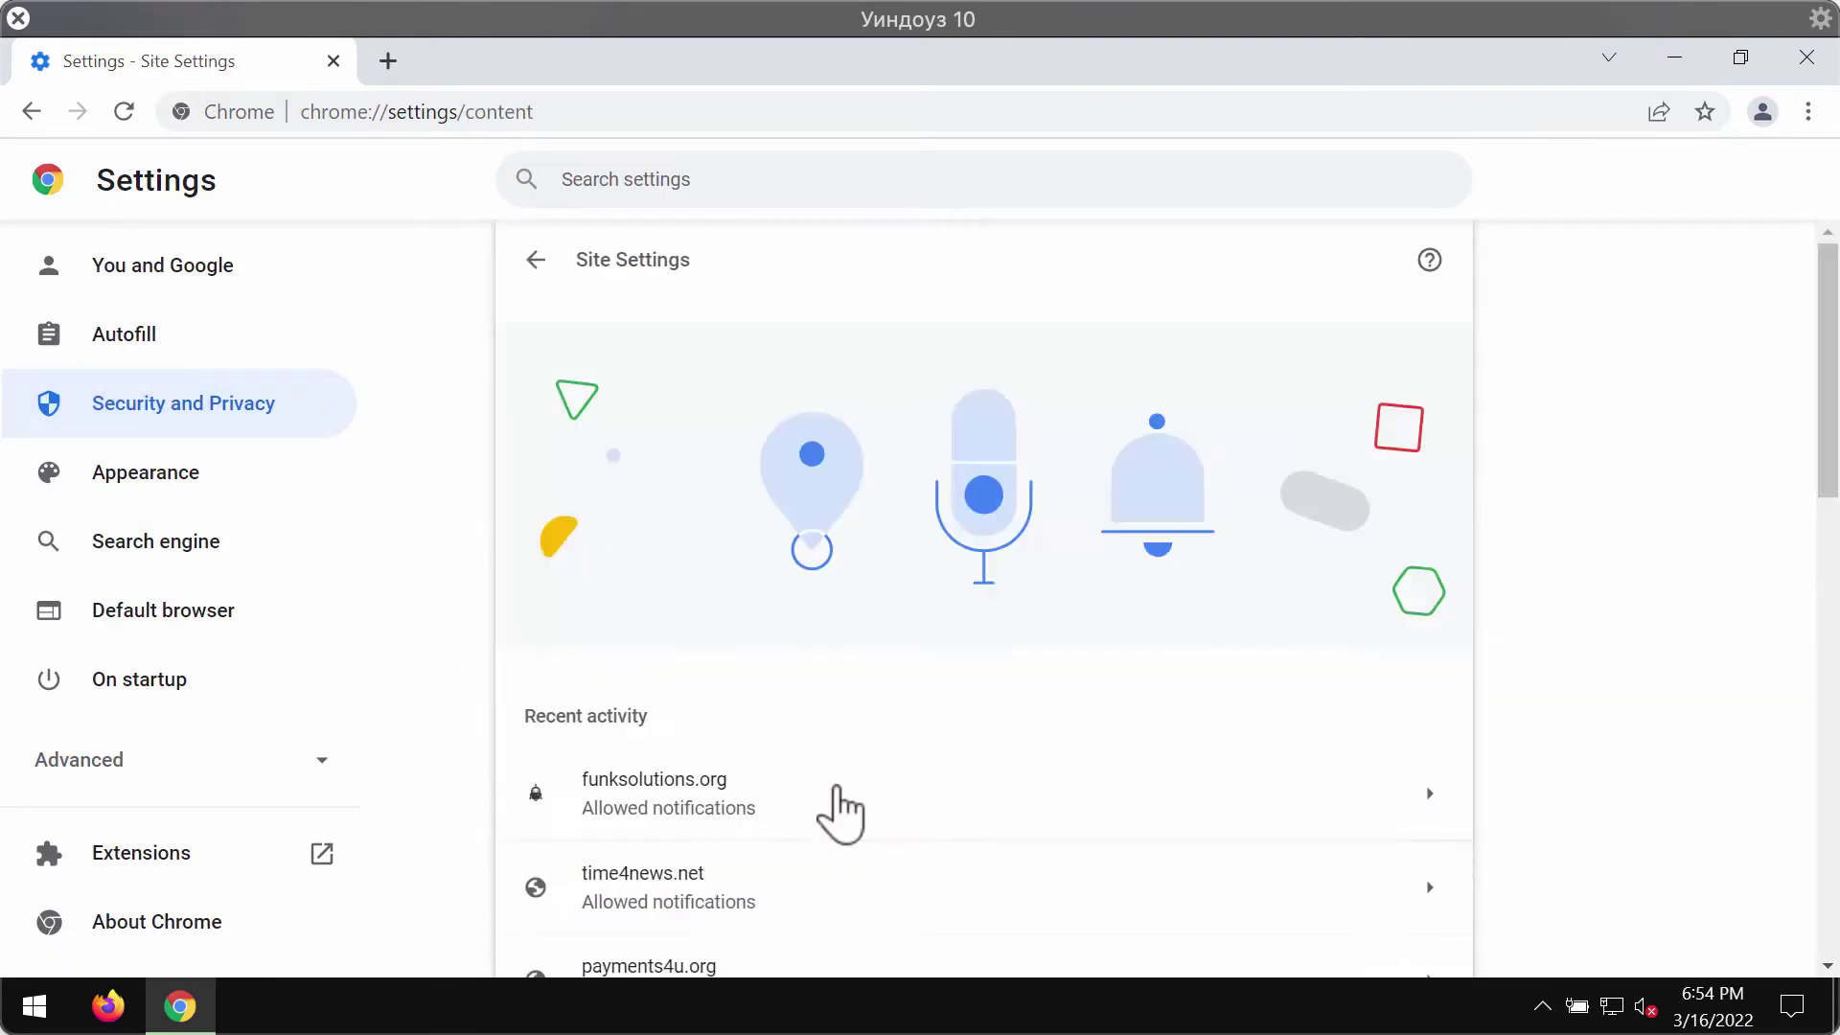
left_click_drag(1825, 393, 1794, 671)
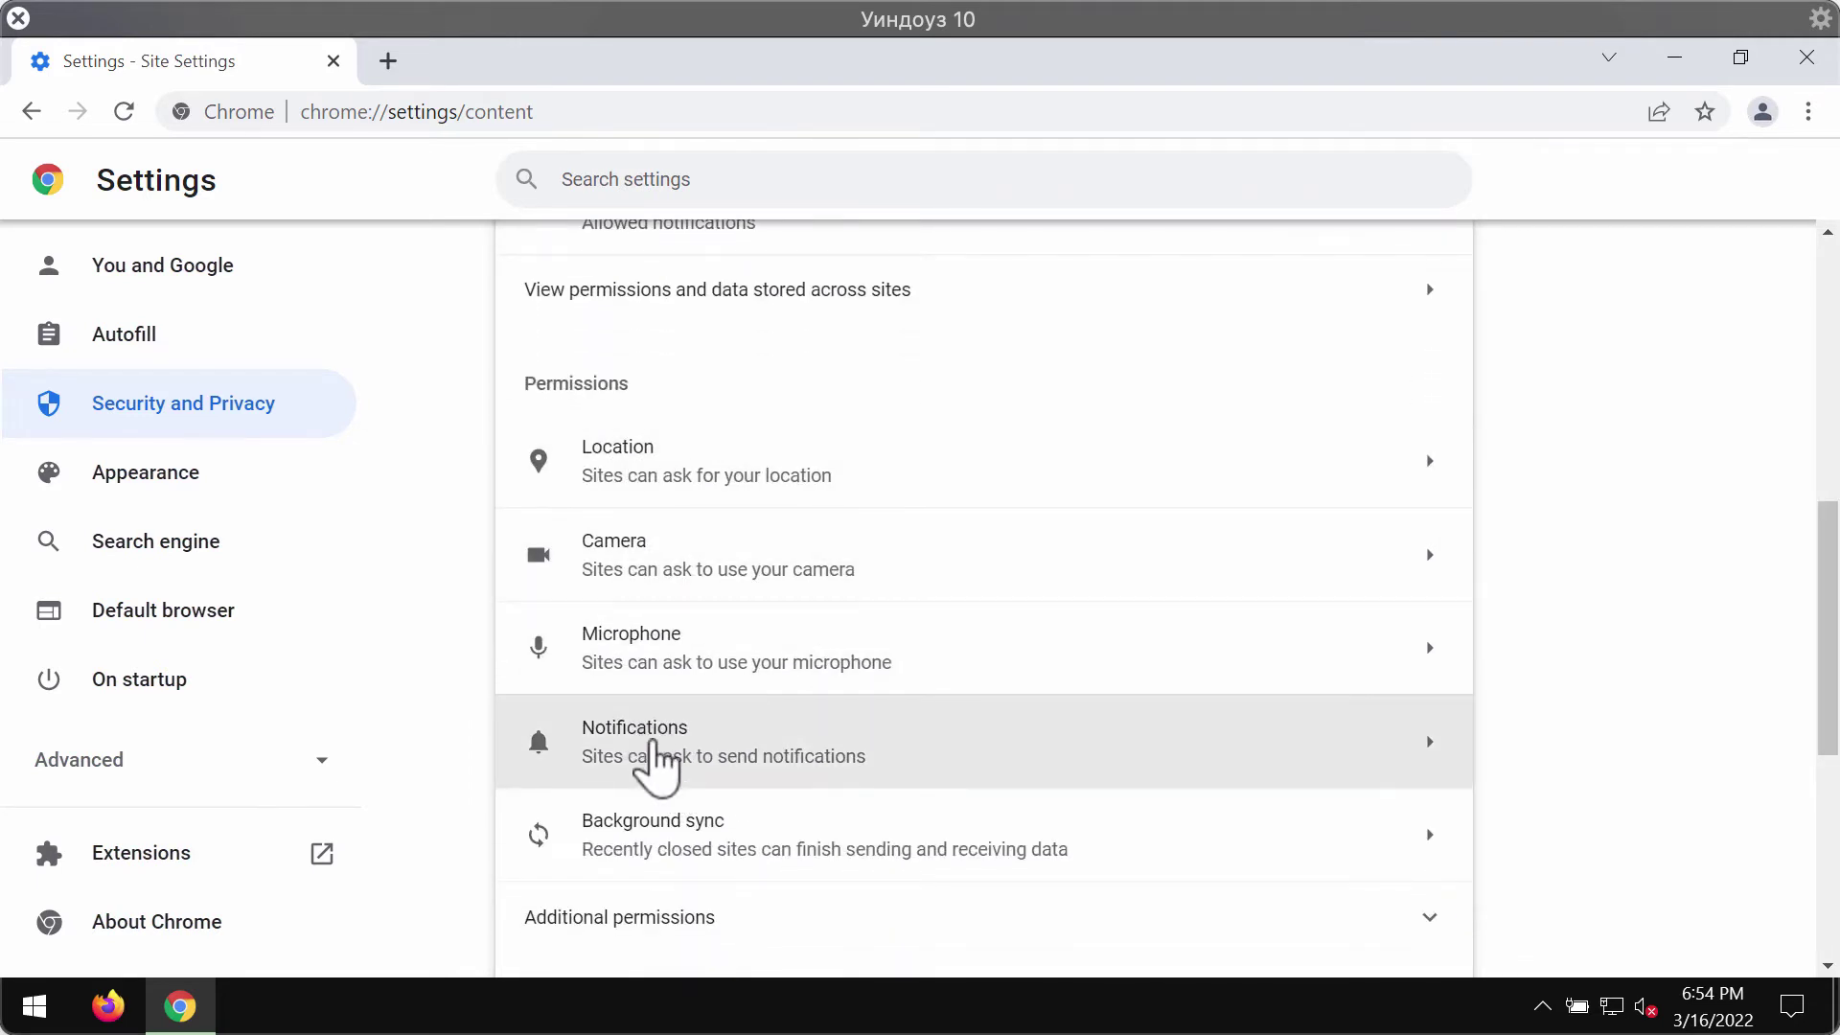
left_click(659, 760)
left_click_drag(1828, 622, 1811, 843)
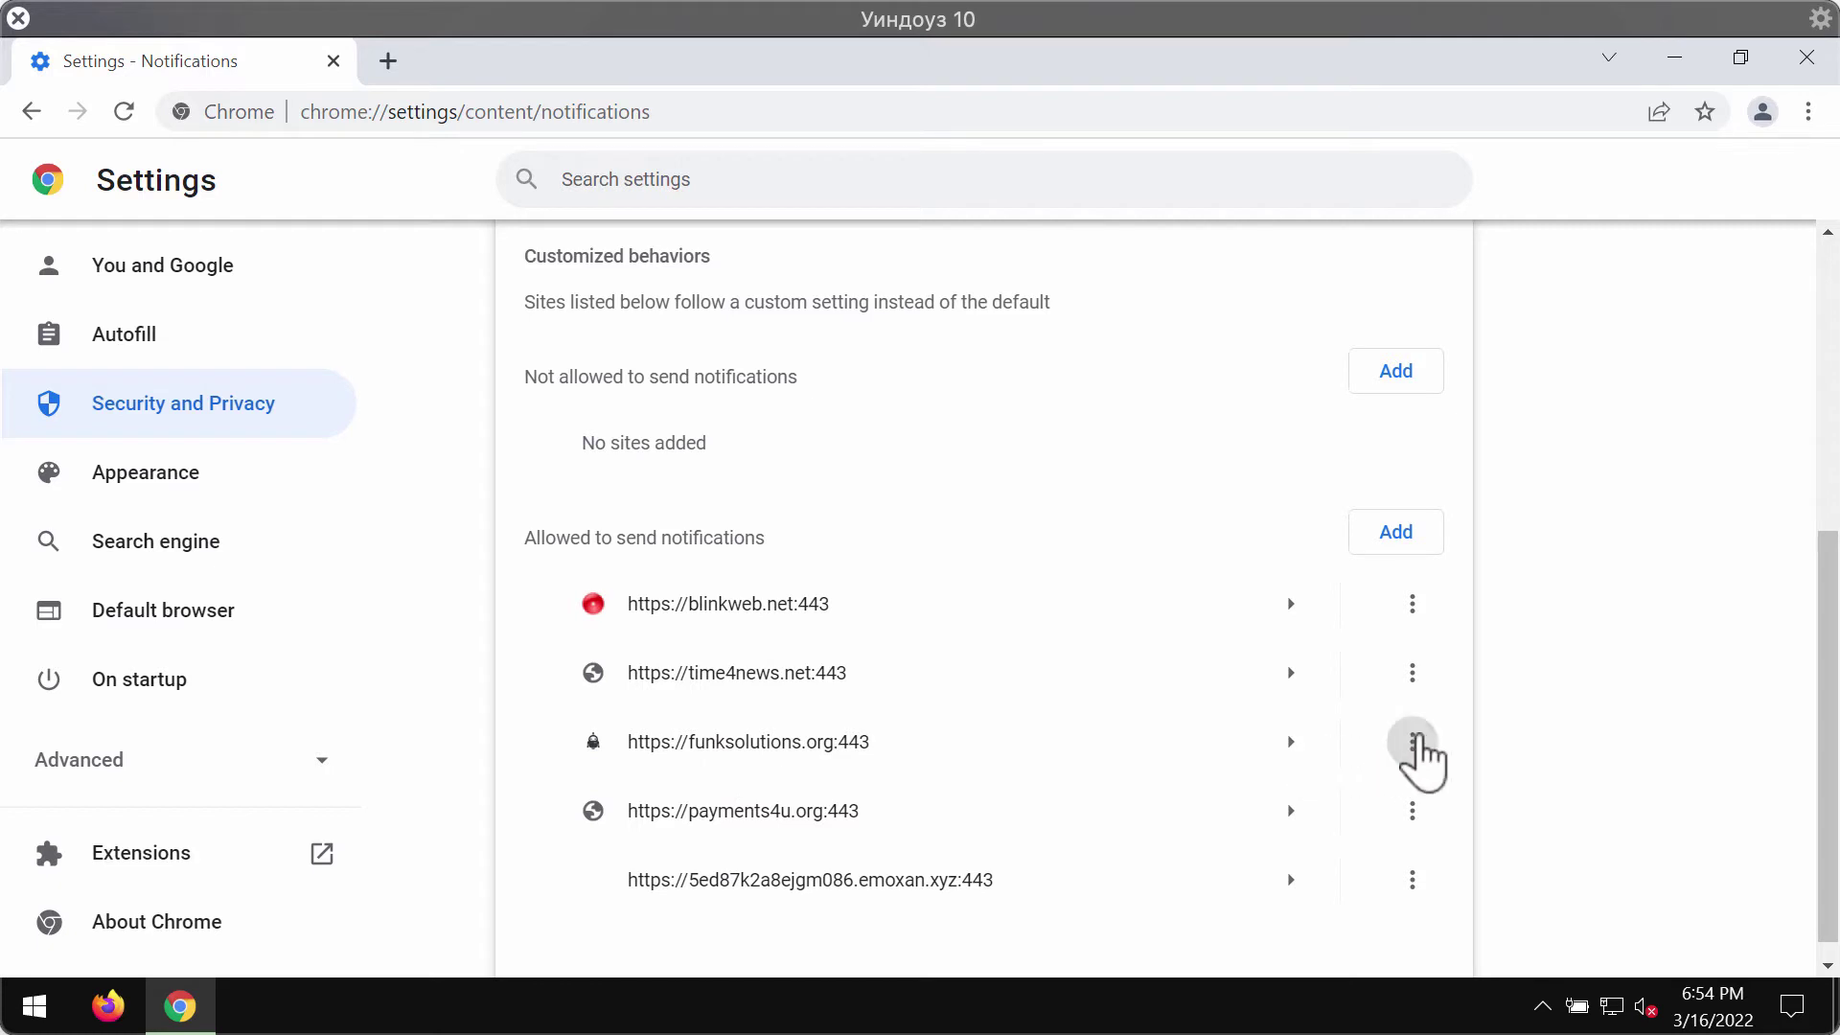
Remove funksolutions.org and blinkweb.net from the sites allowed to send notifications
left_click(1413, 744)
left_click(1318, 847)
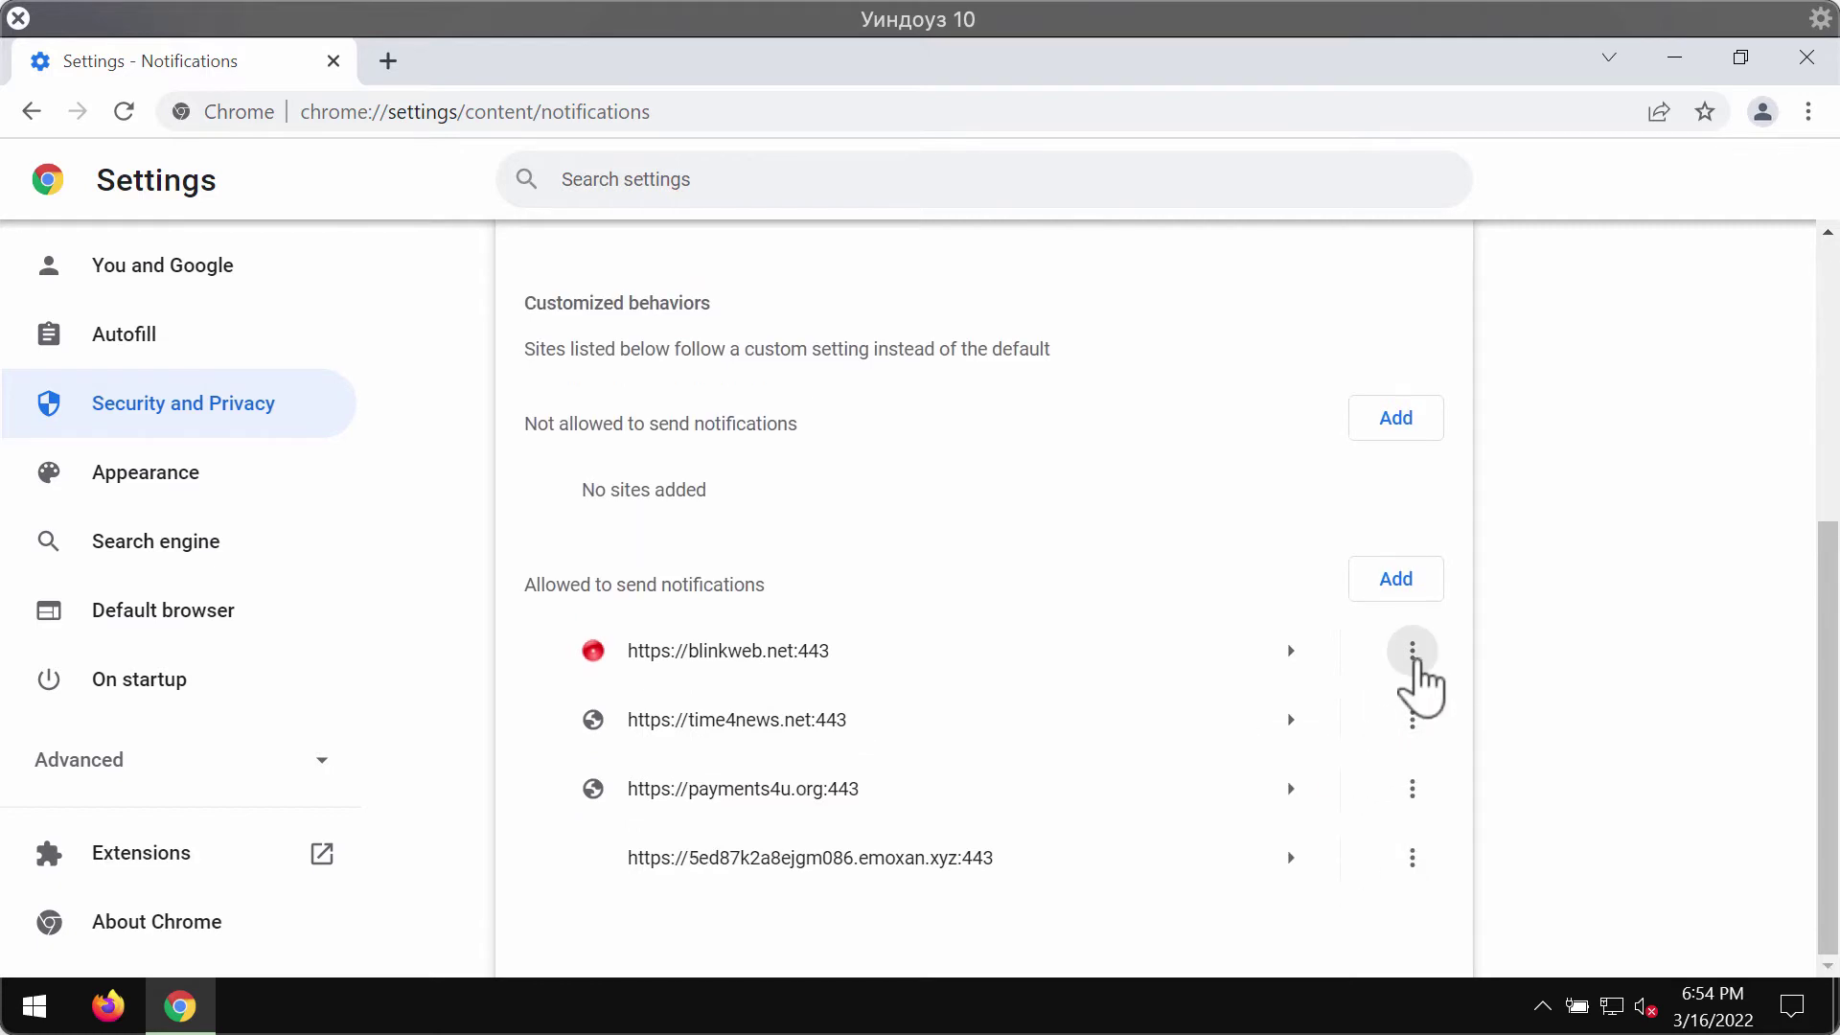
left_click(1413, 650)
left_click(1367, 754)
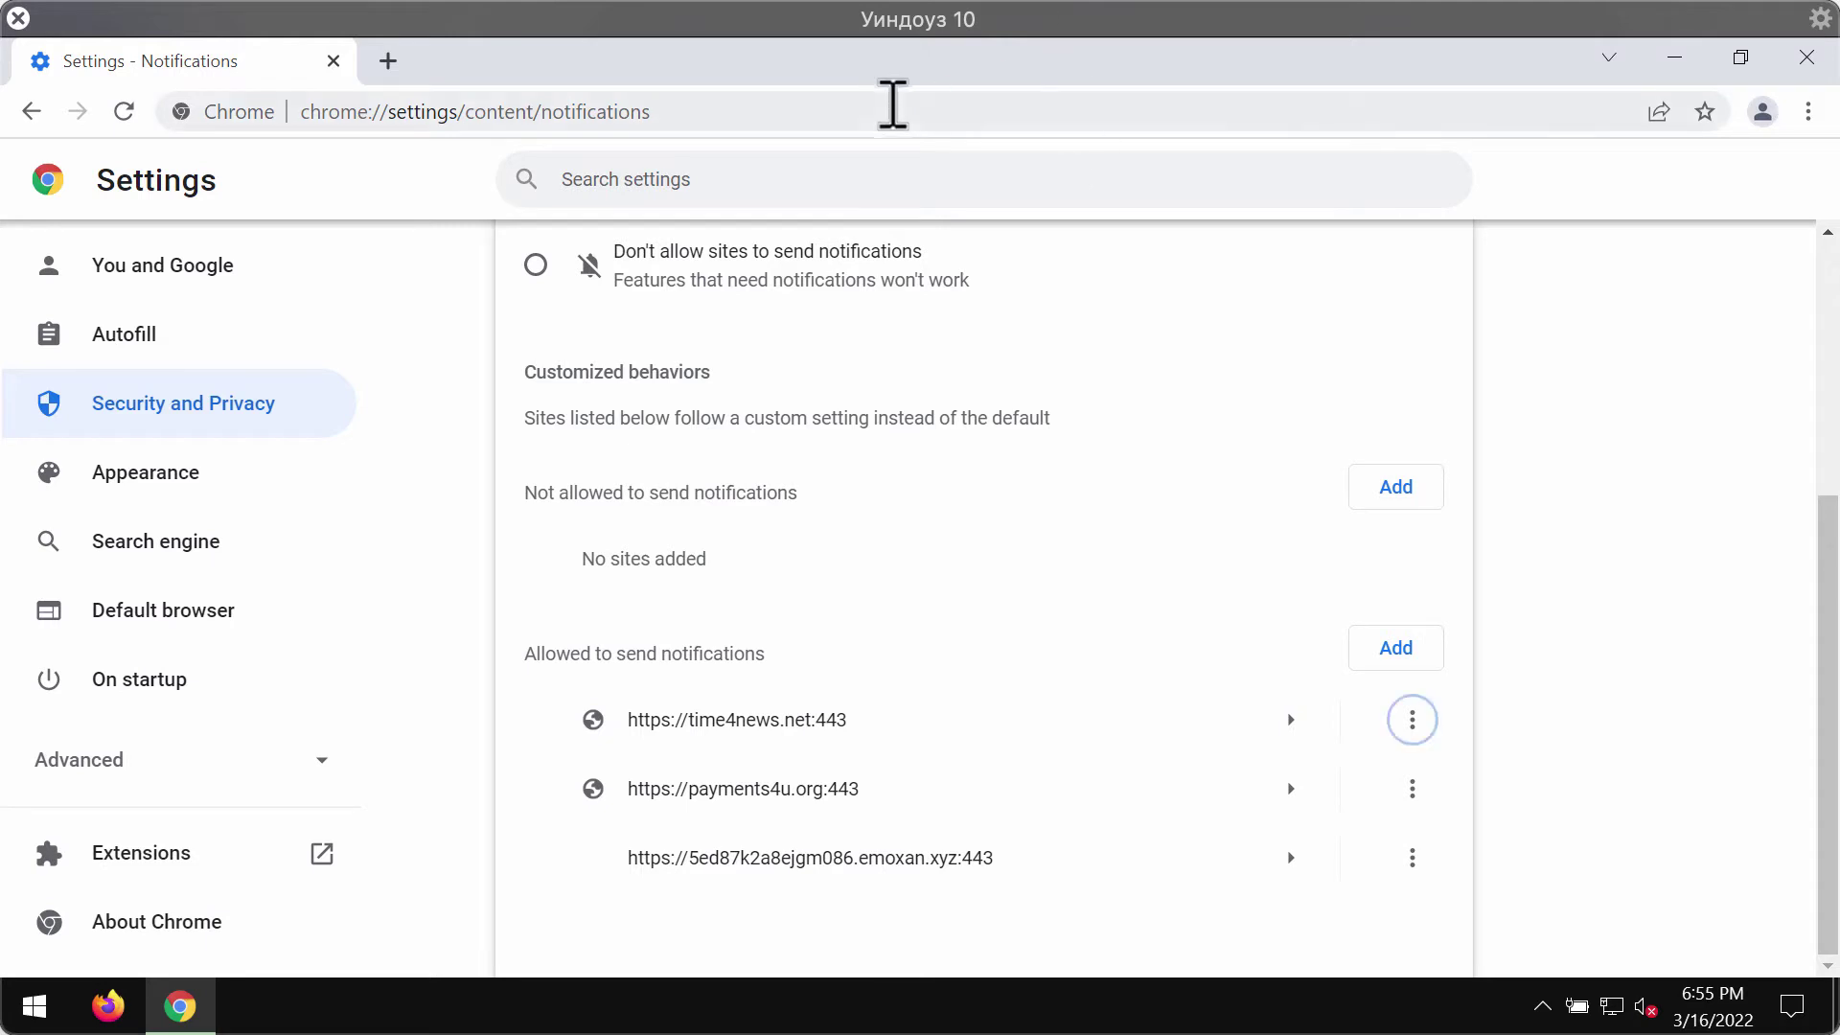
left_click(892, 110)
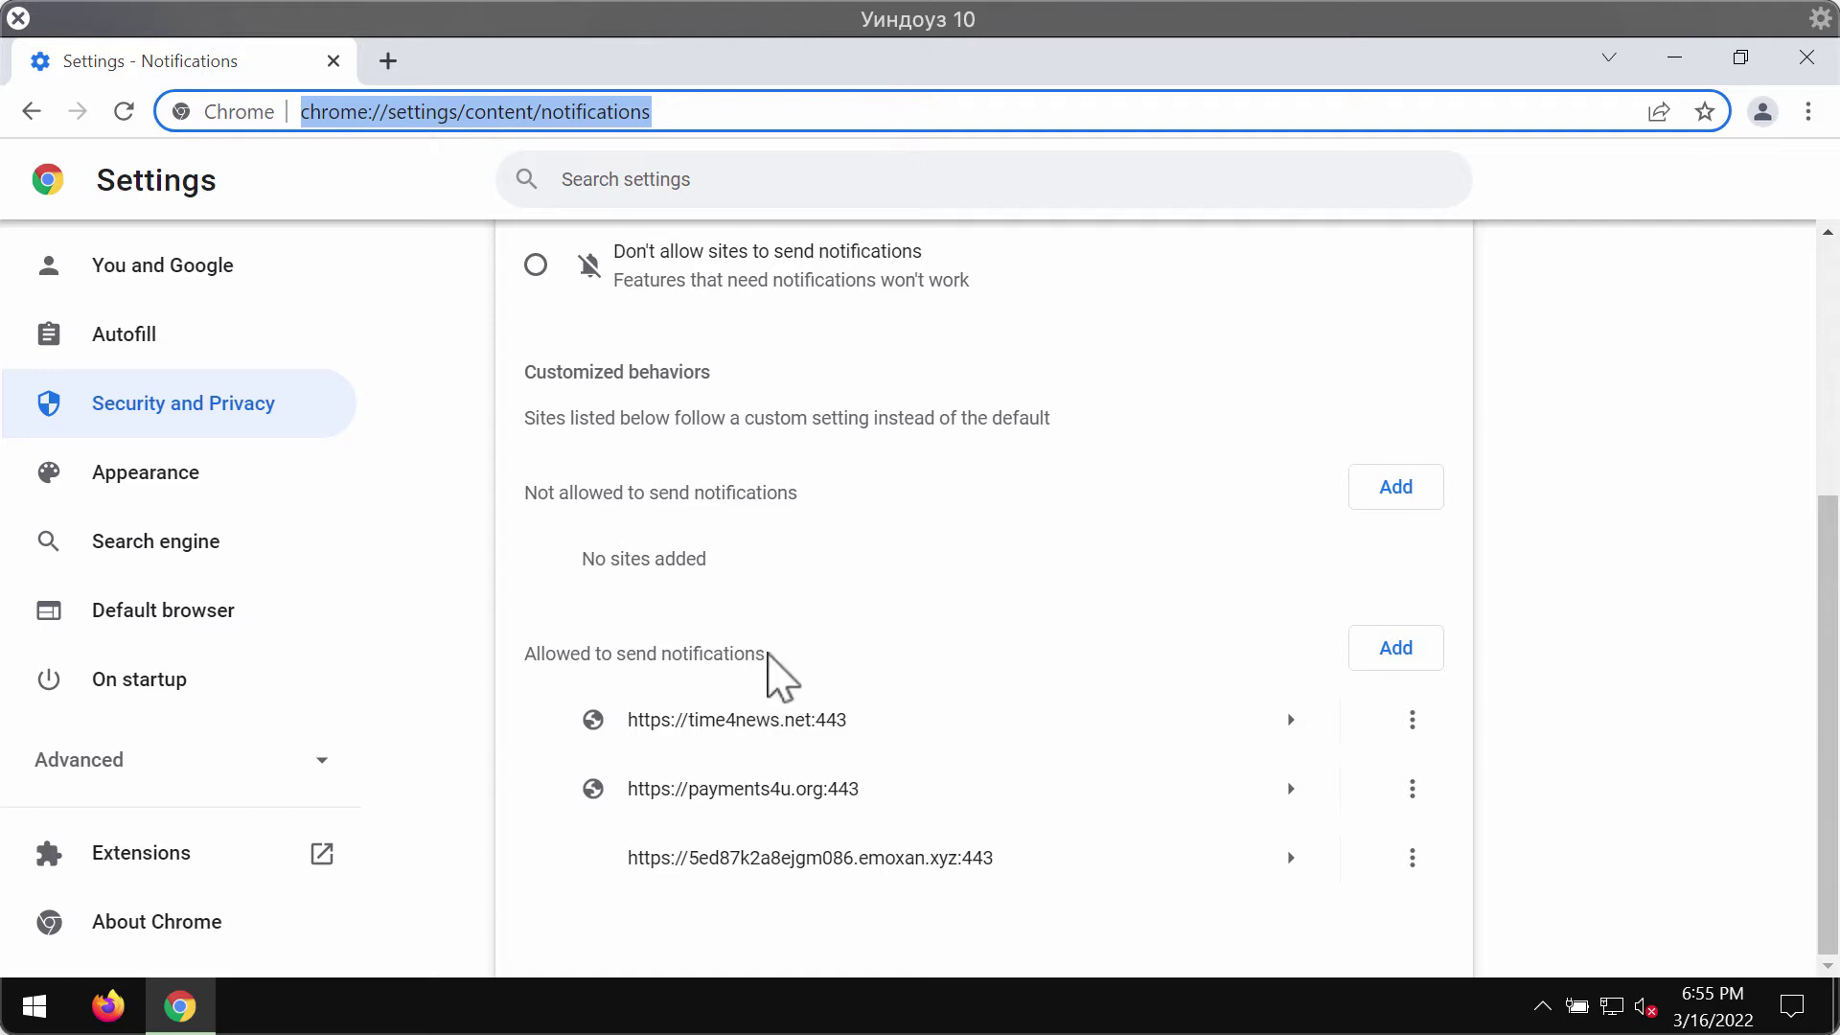
left_click_drag(767, 654, 519, 664)
left_click(787, 645)
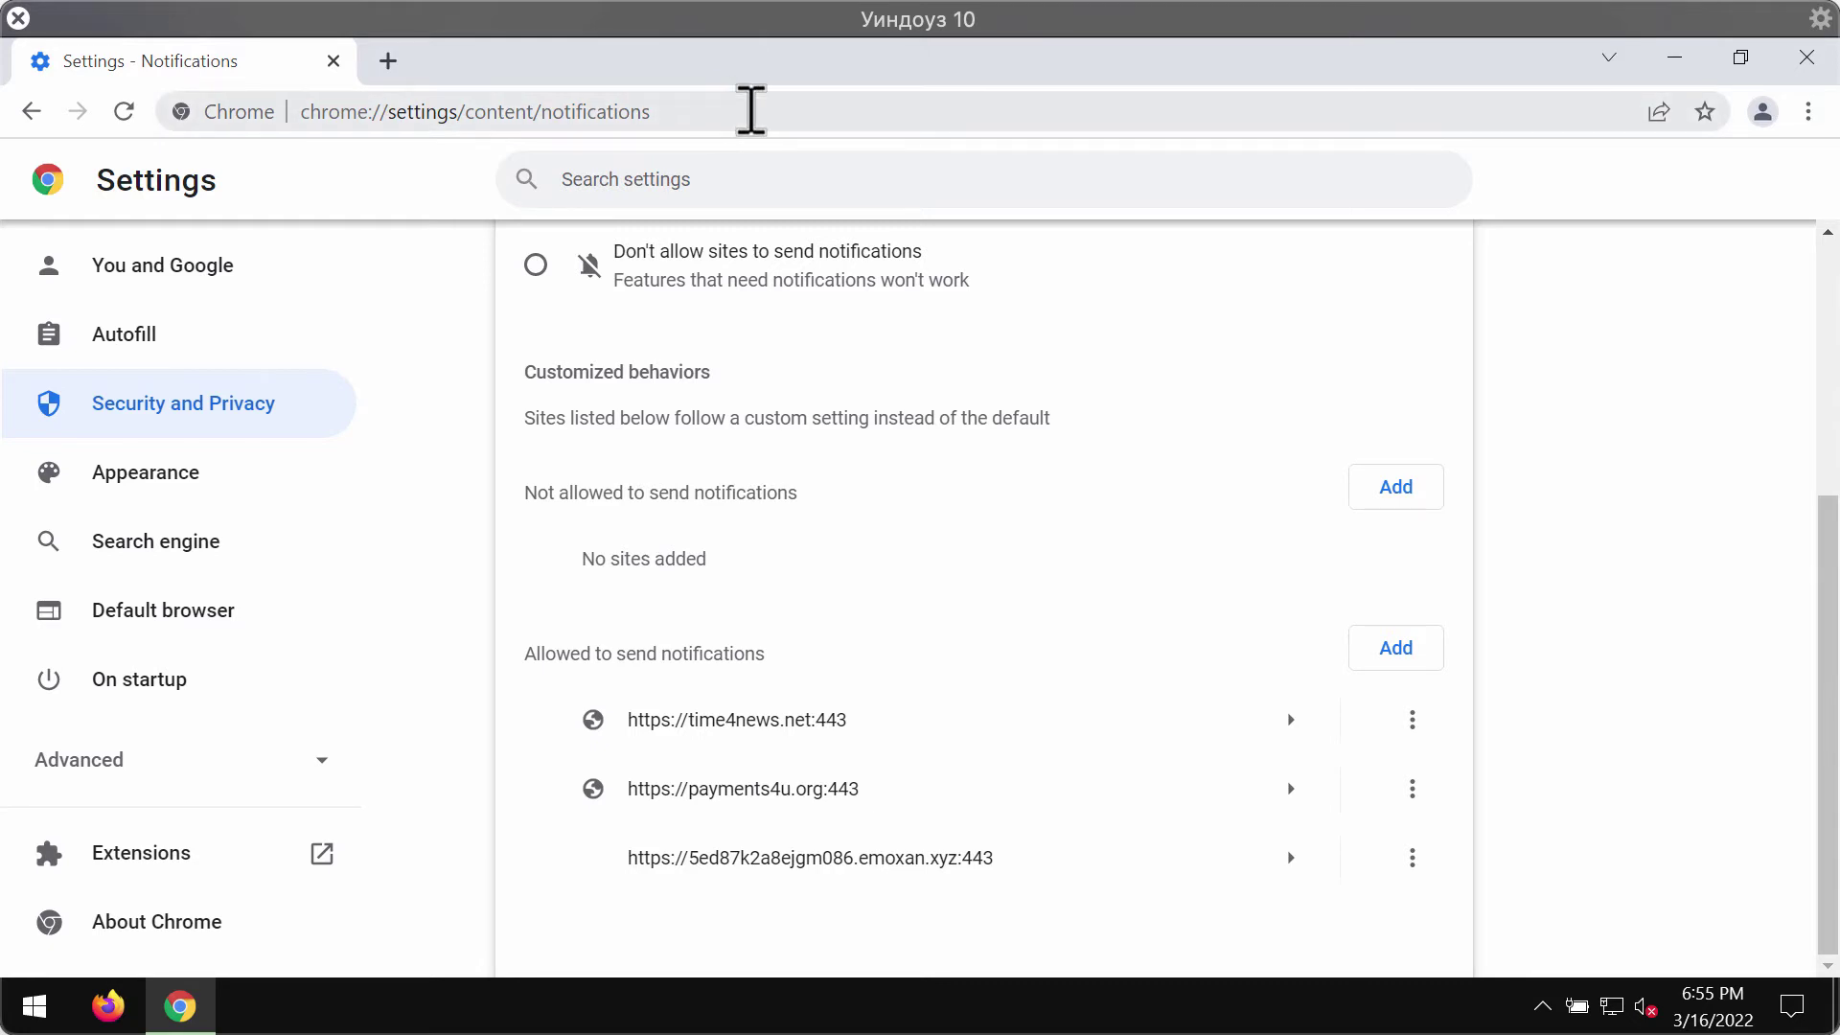
Enter combocleaner.com in the address bar to load the Combo Cleaner homepage
left_click(750, 111)
type("combocleaner.com")
key("Return")
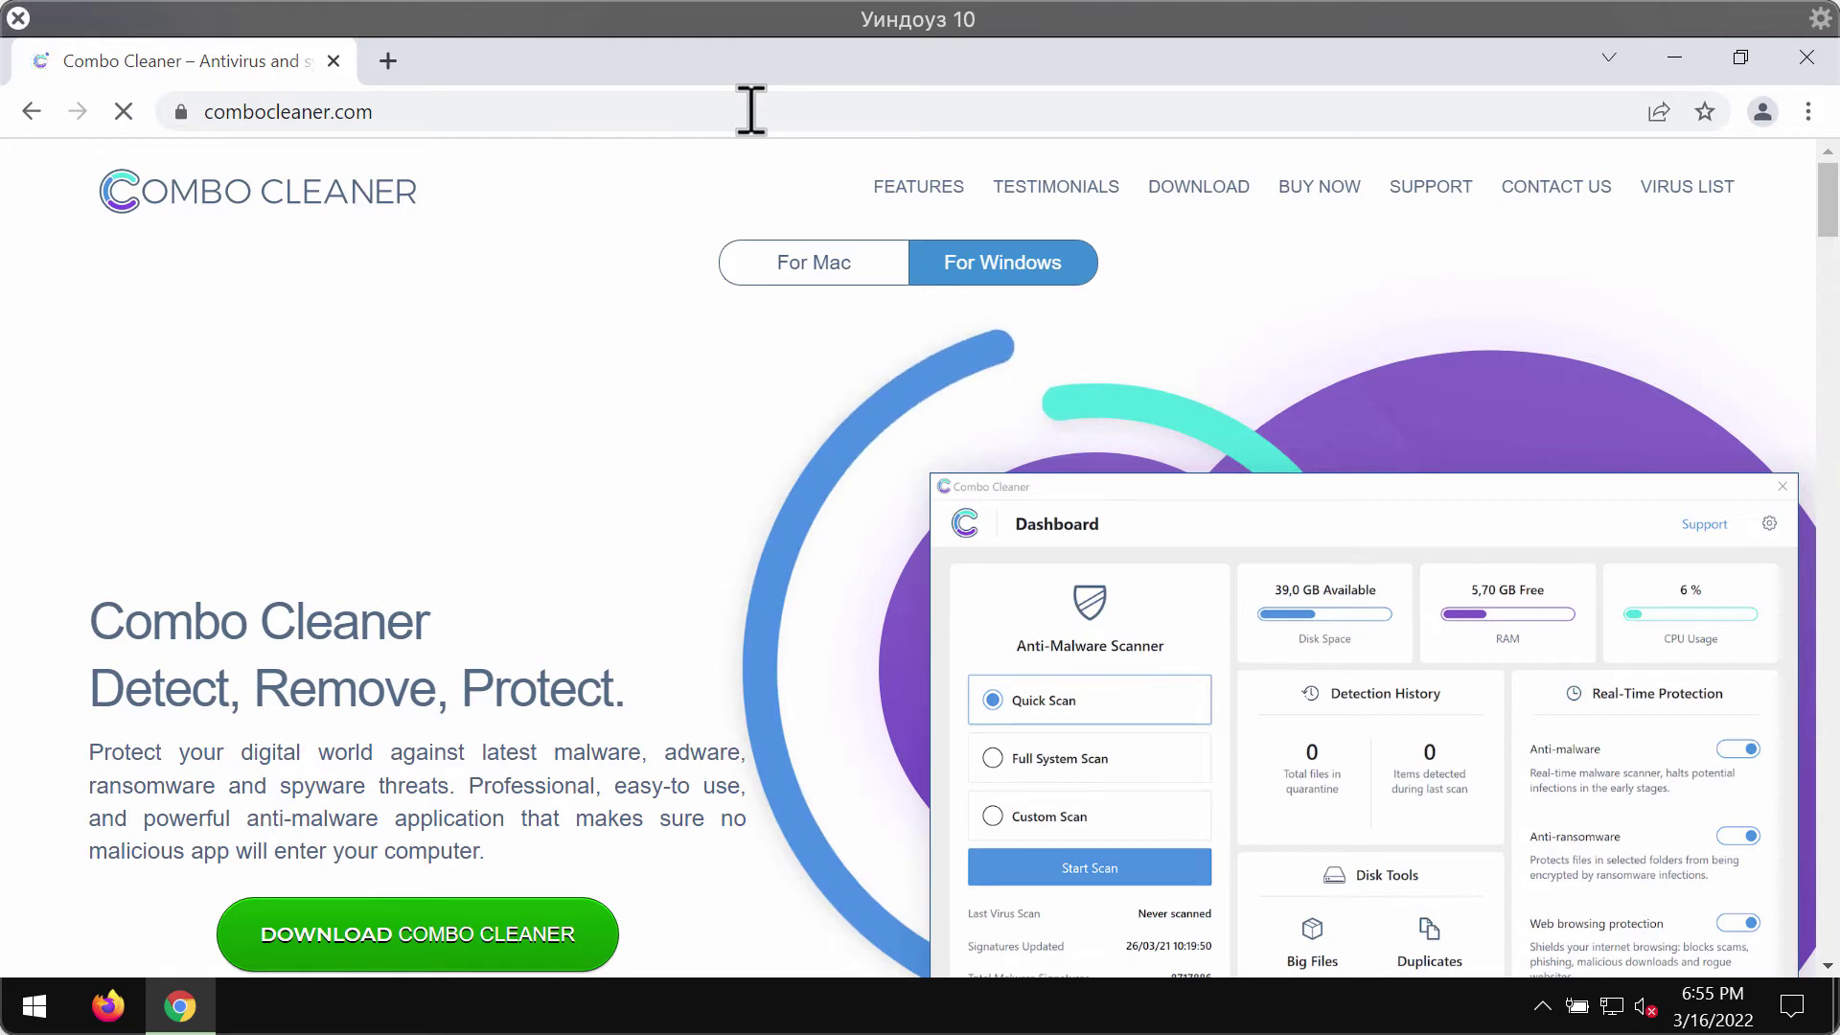
left_click(751, 111)
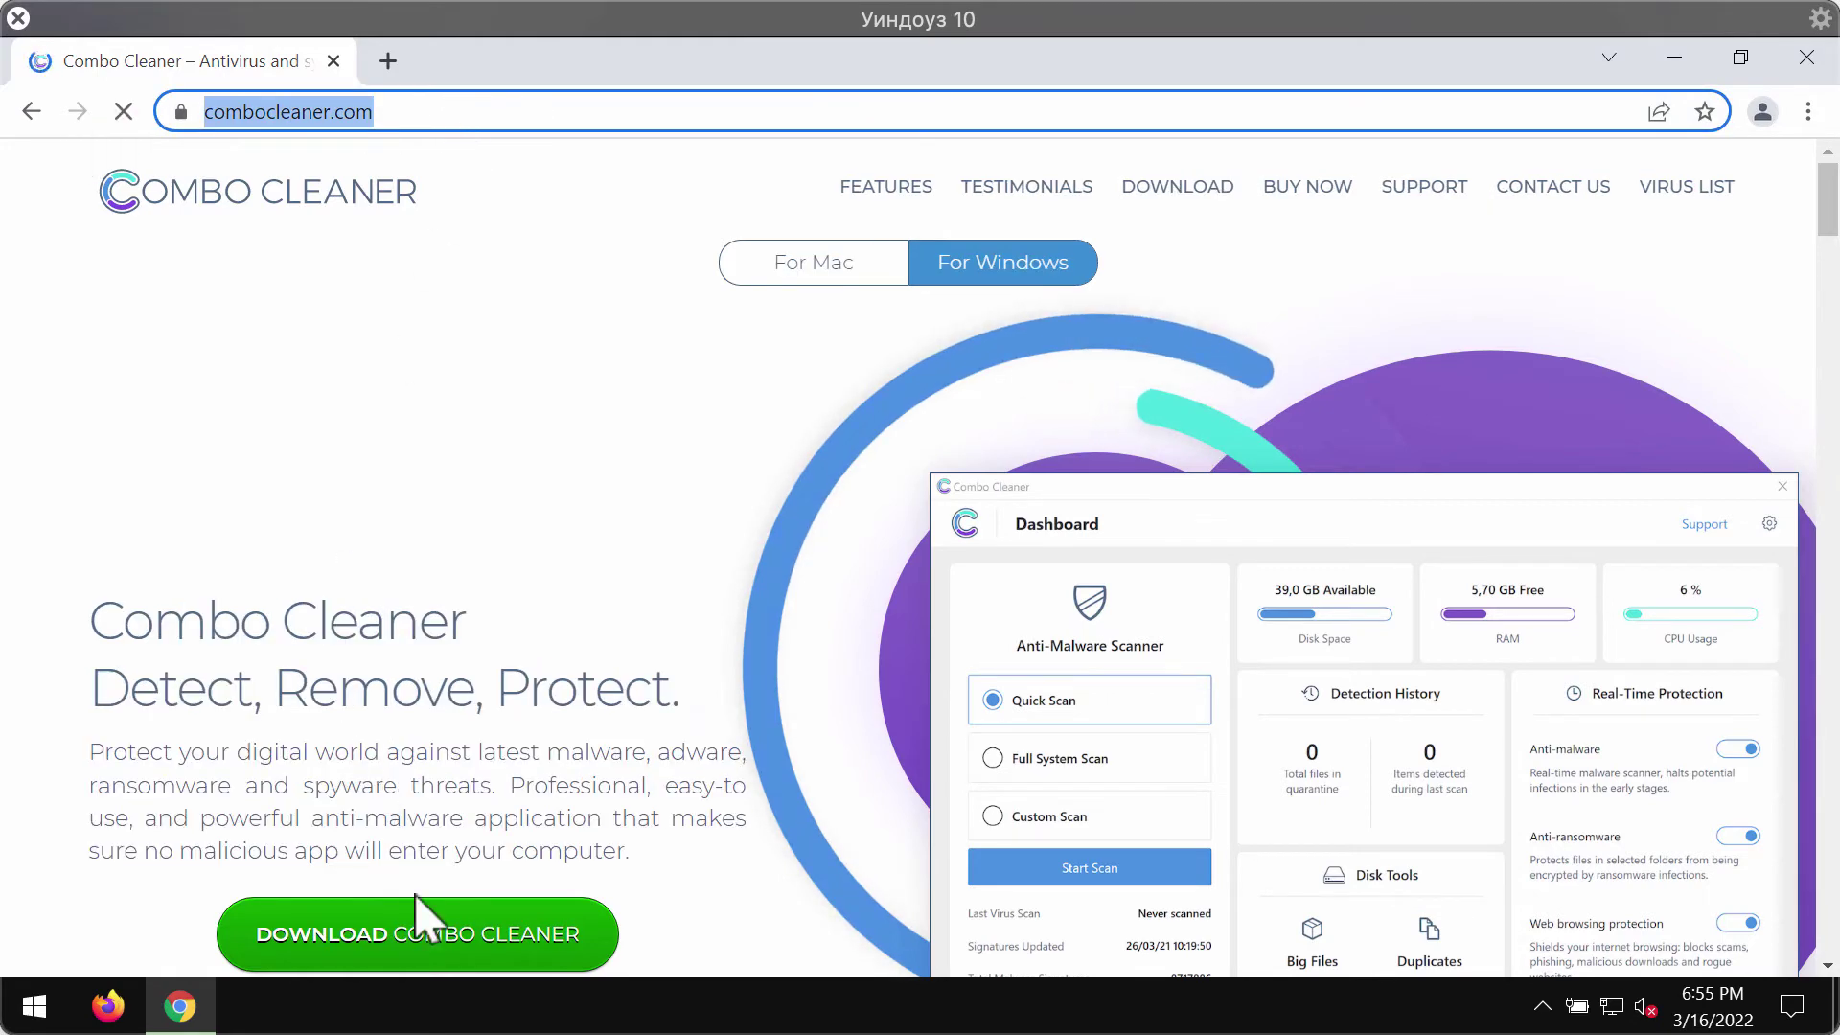
Launch Combo Cleaner from the desktop and start a Quick Scan
left_click(1675, 59)
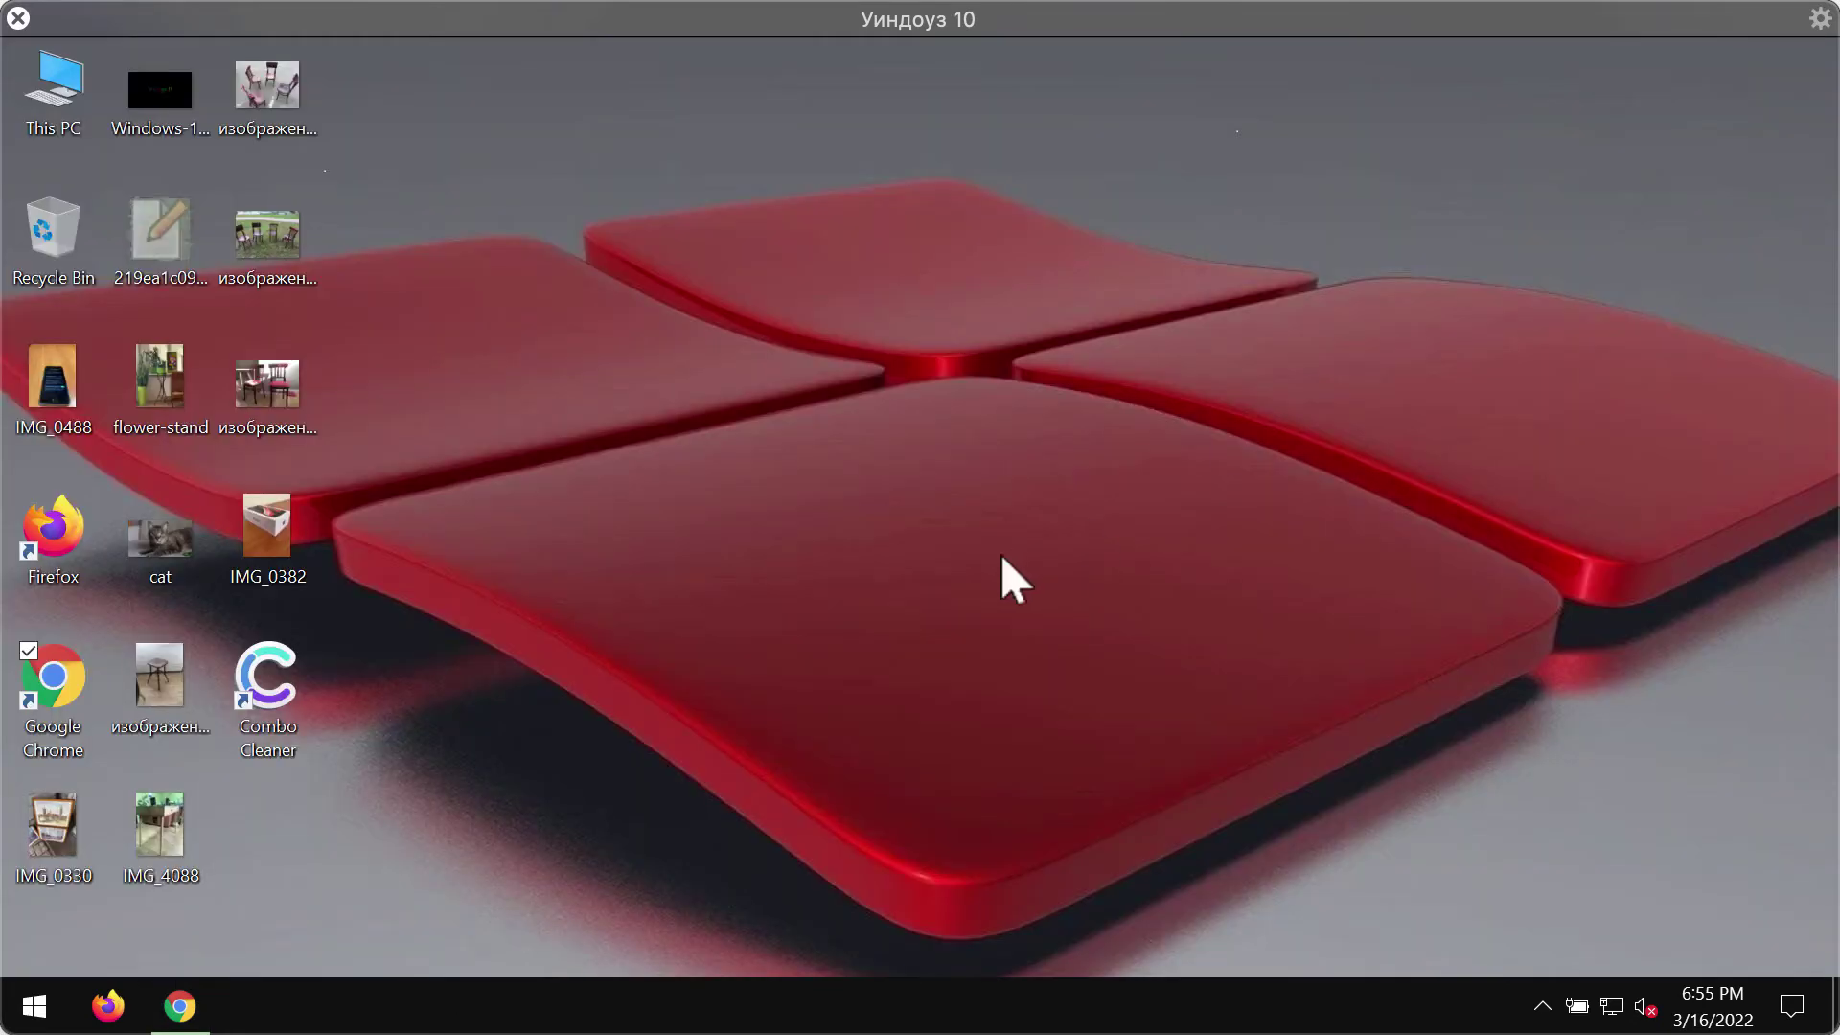
left_click(249, 675)
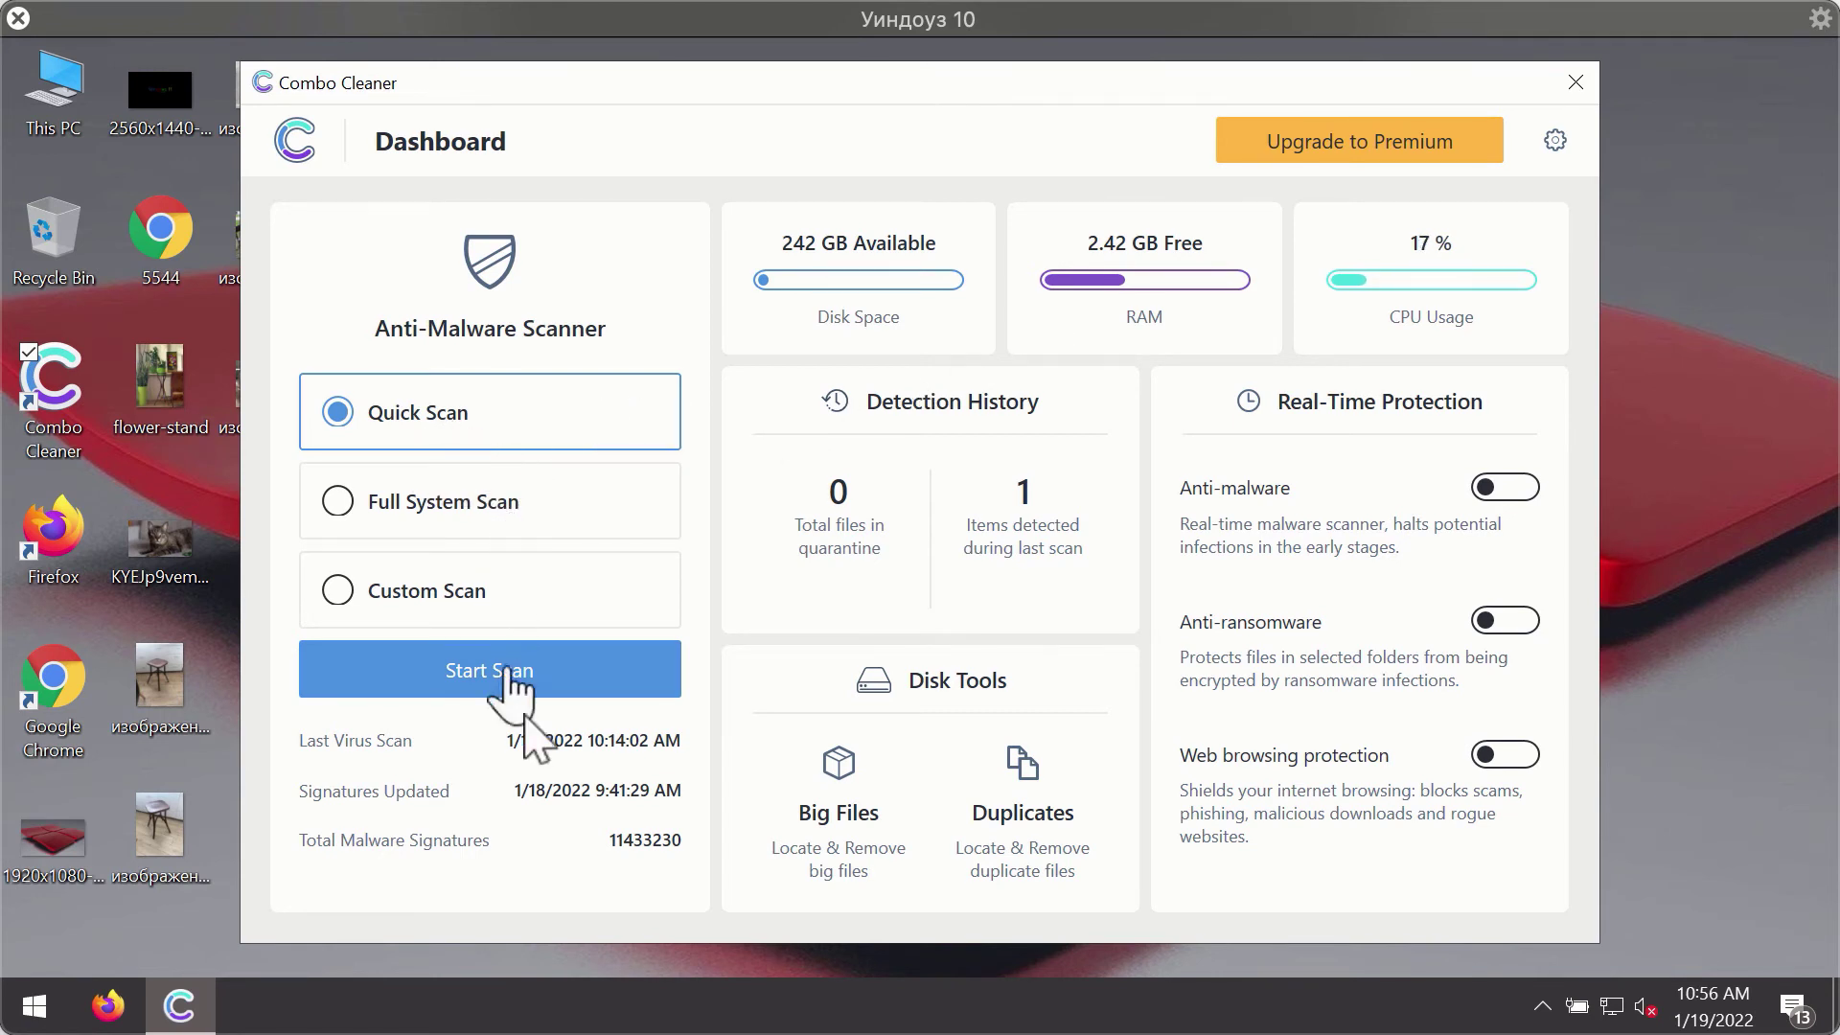
left_click(556, 694)
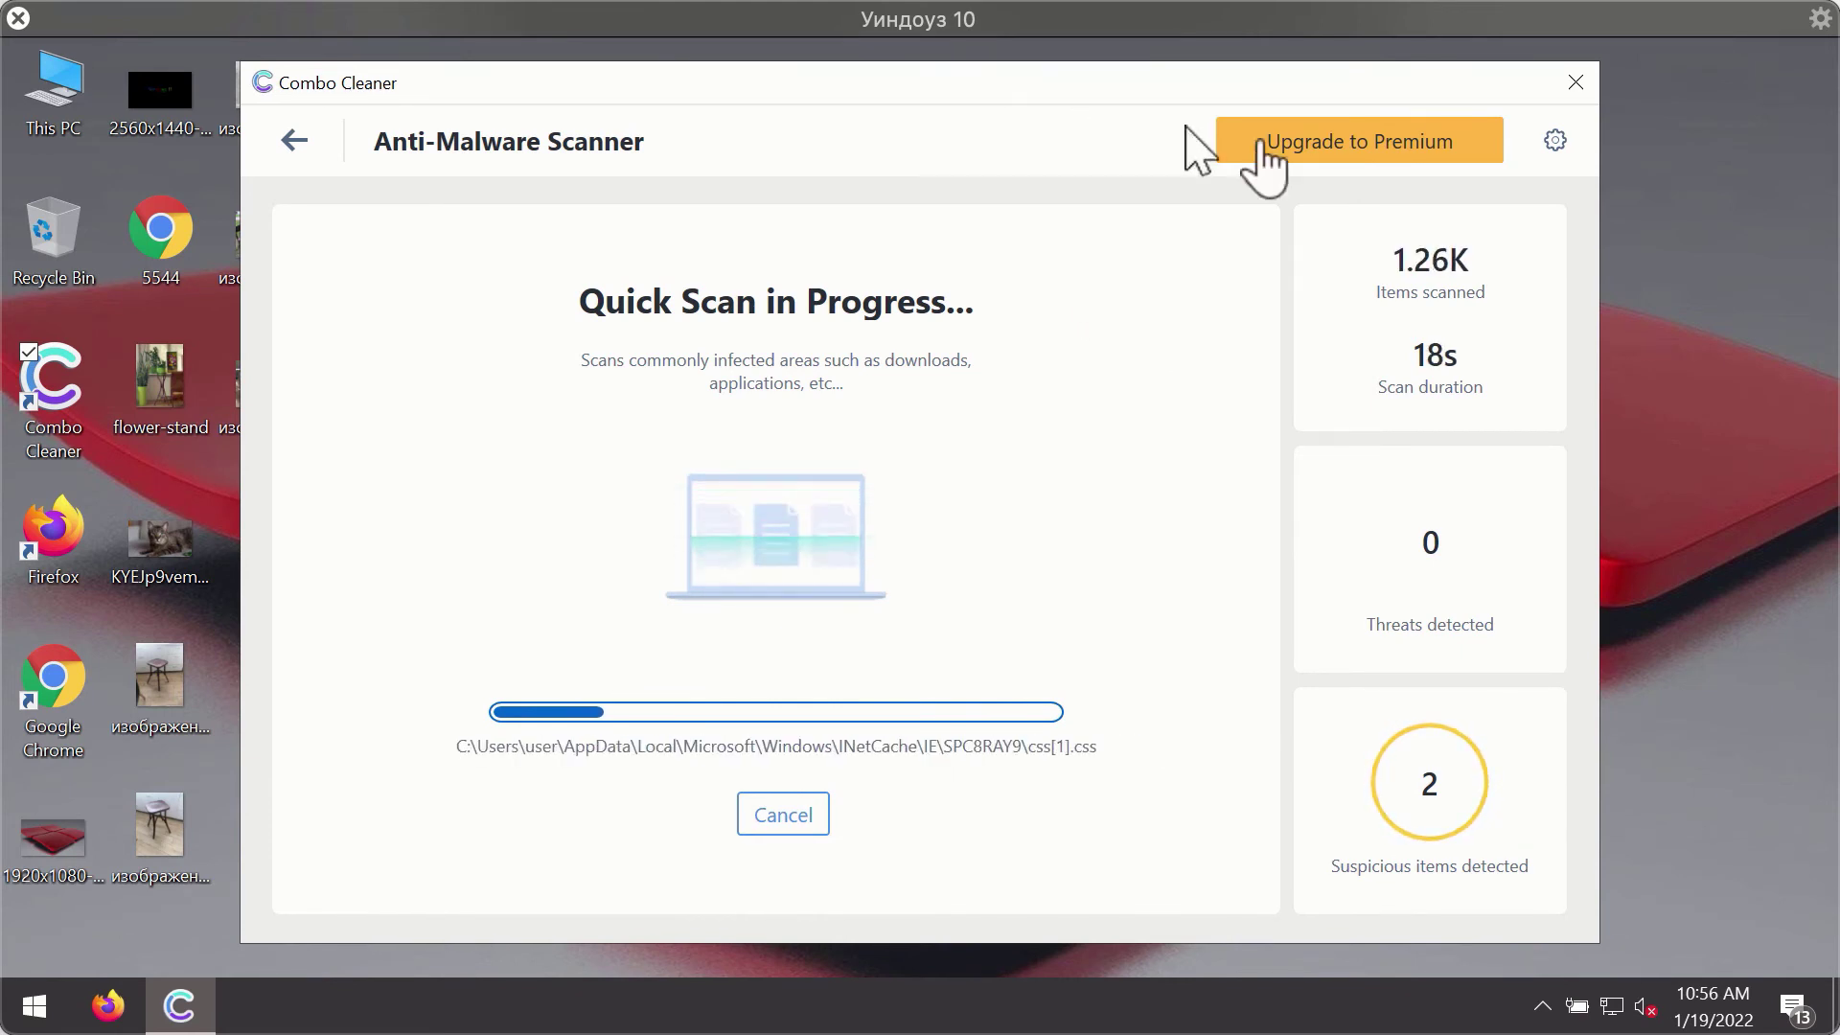
Check Combo Cleaner's Anti-Ransomware settings, then go back to the dashboard
left_click(1555, 140)
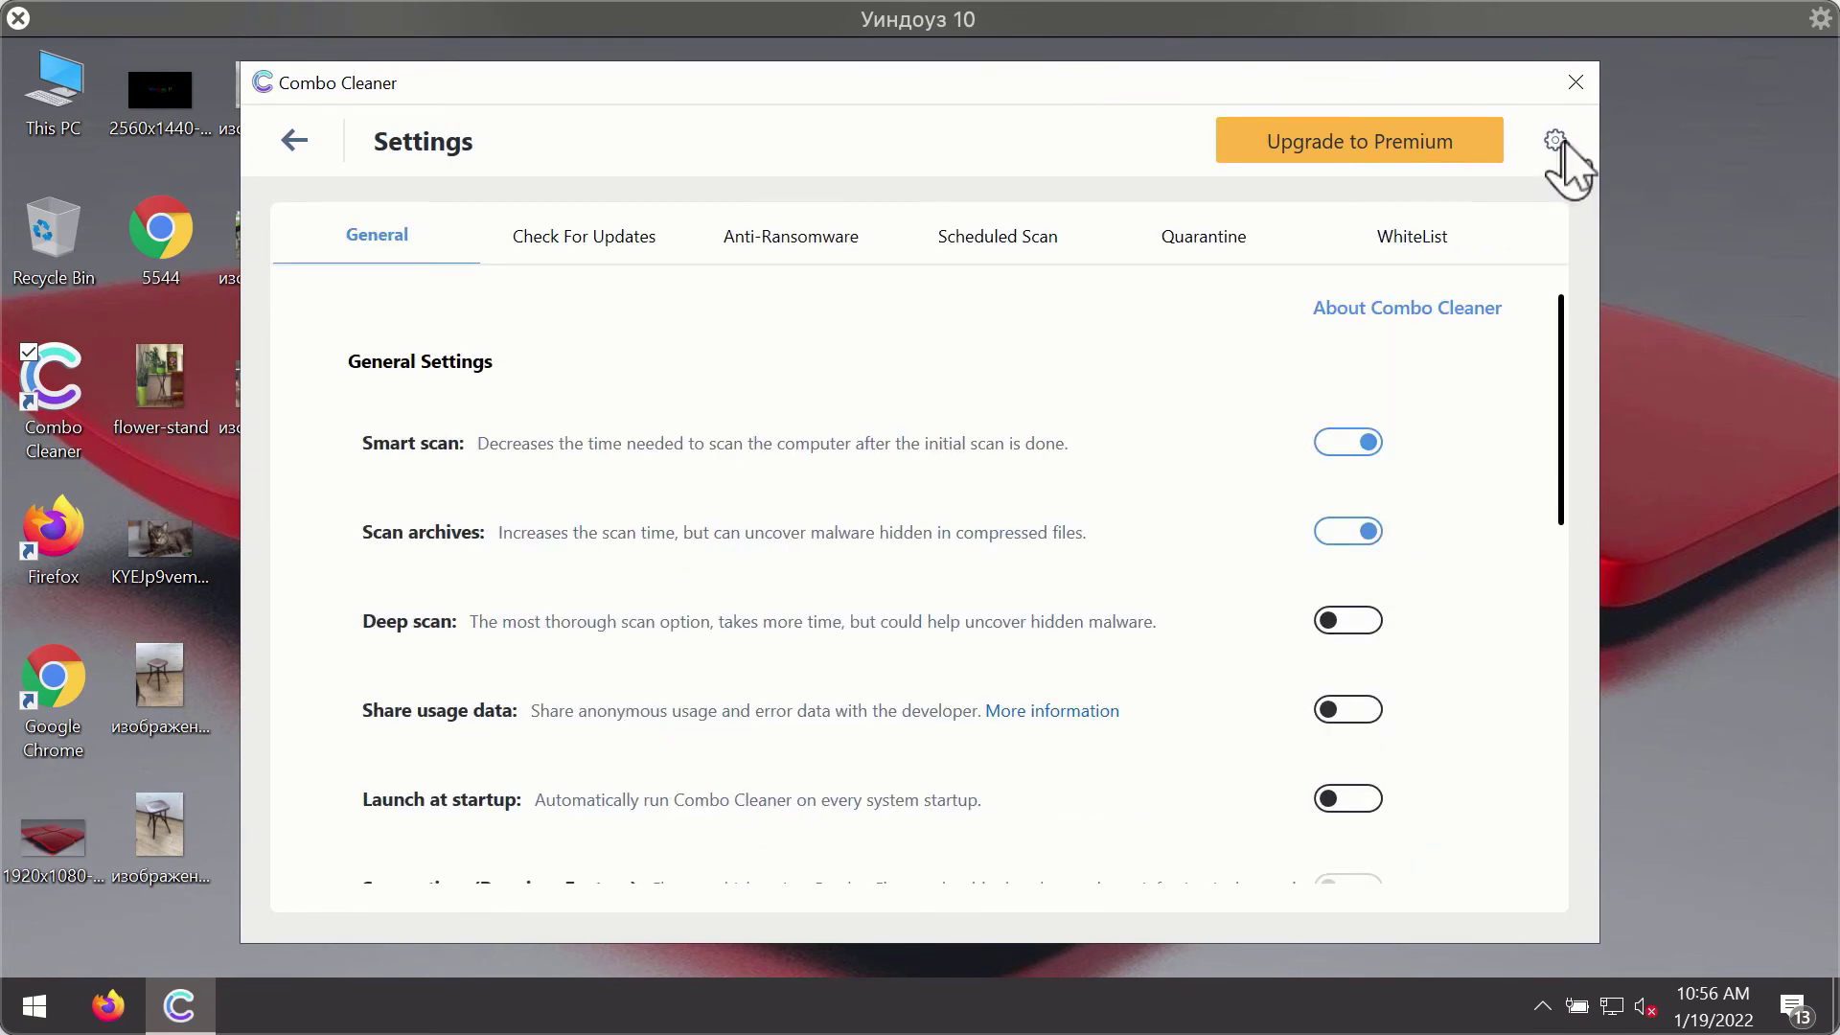
left_click(776, 251)
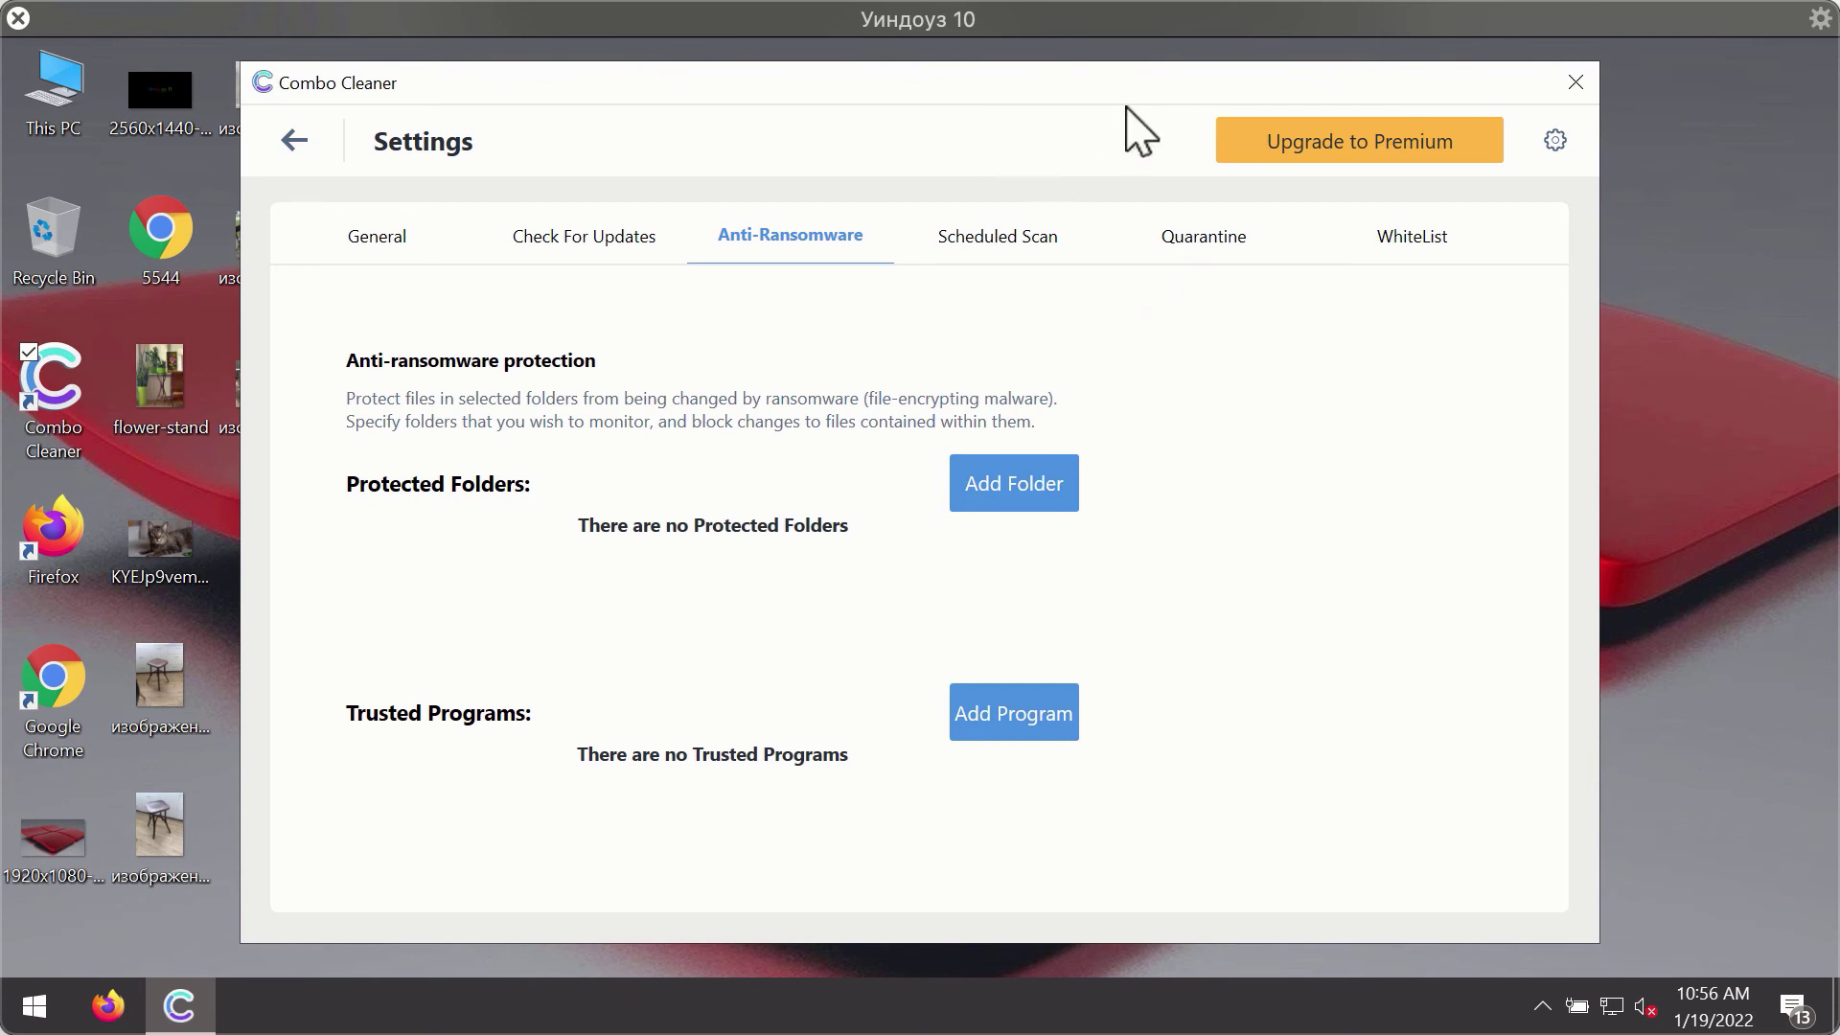
left_click(287, 145)
Cancel the running Quick Scan and confirm stopping it with Yes
left_click(534, 690)
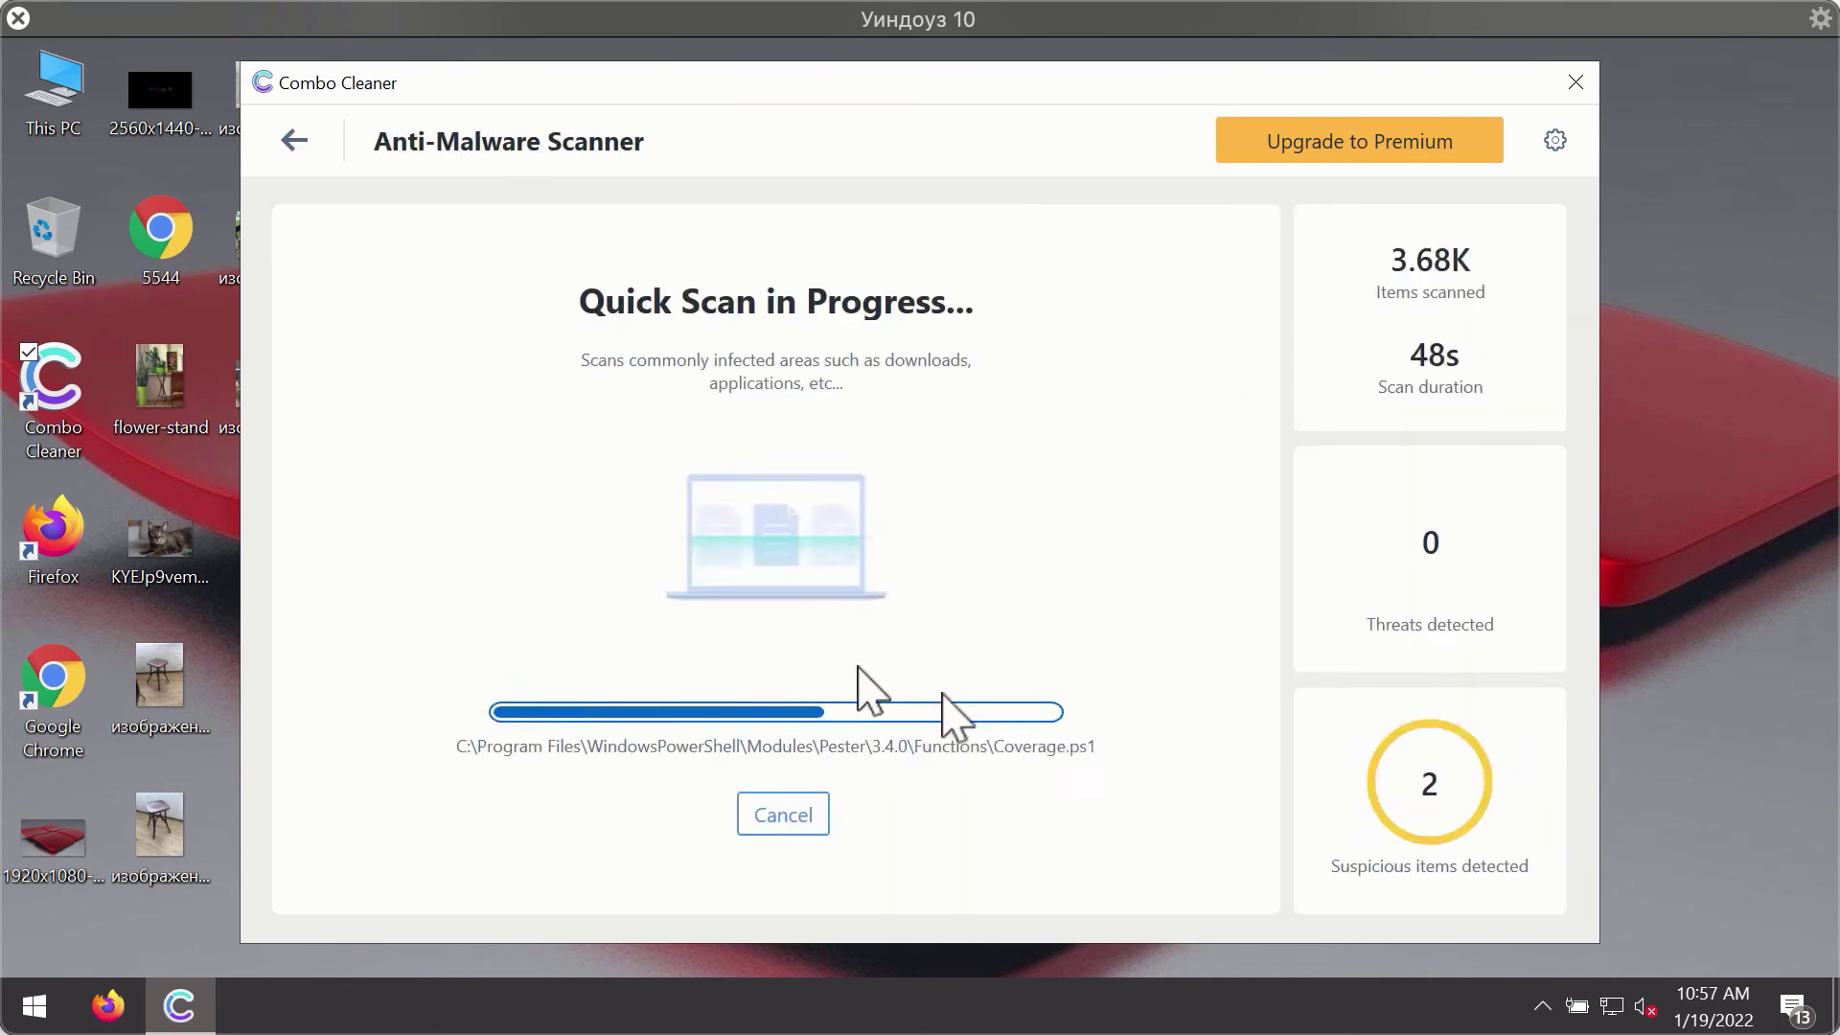
left_click(805, 819)
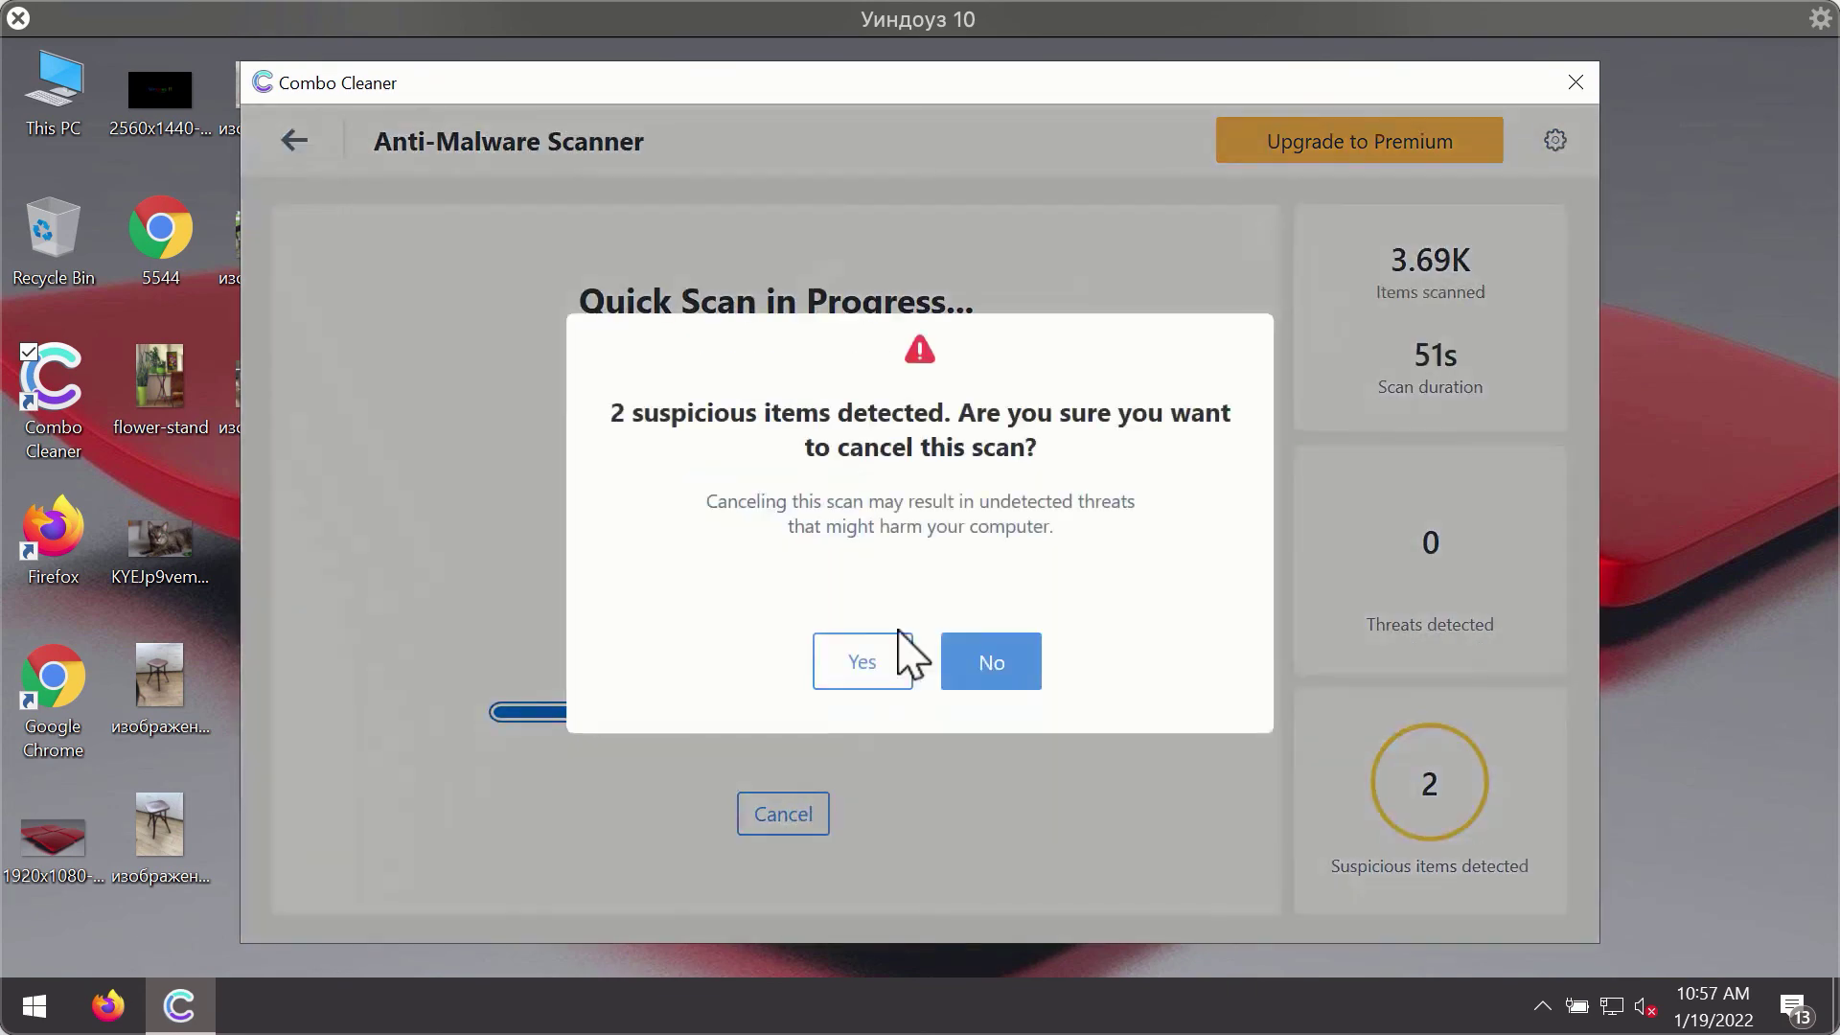
left_click(879, 661)
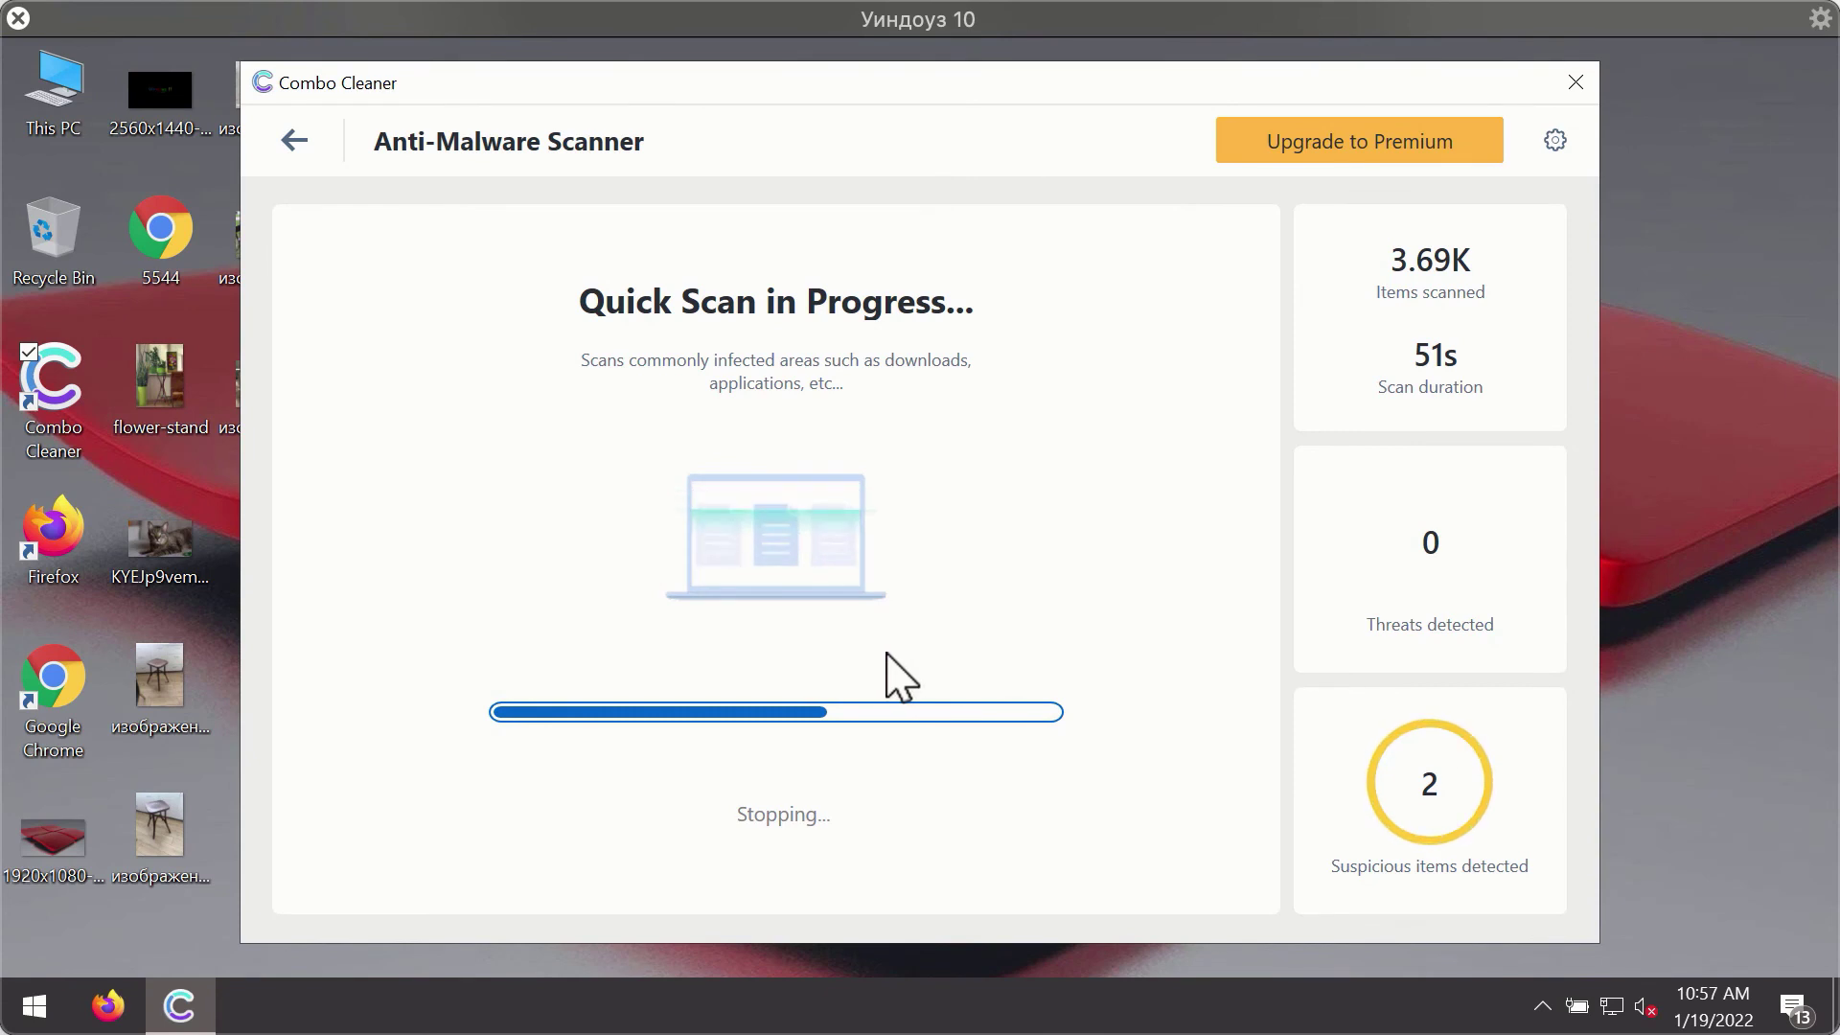